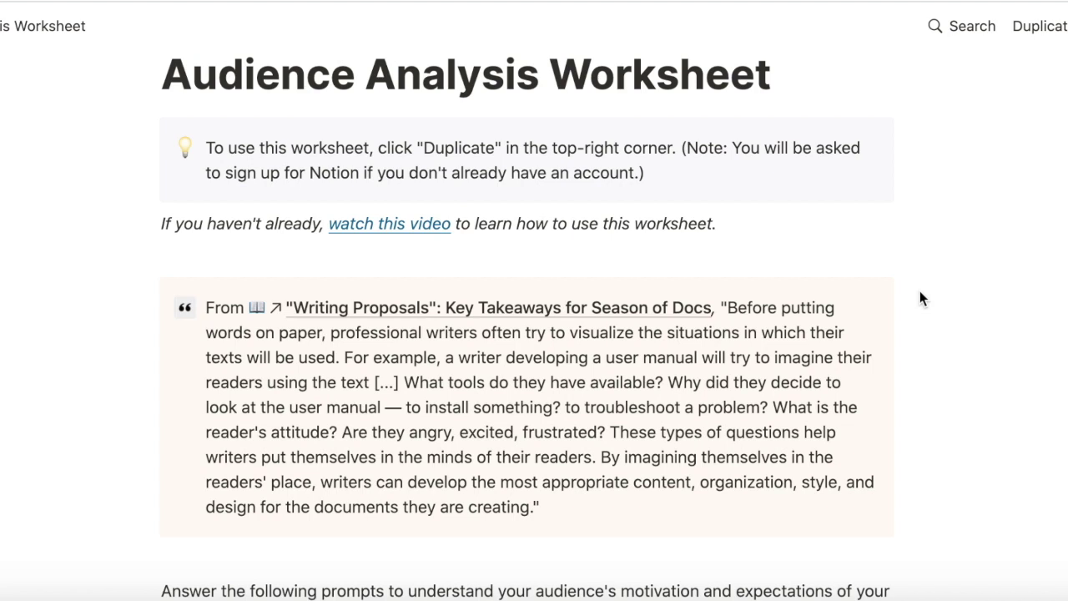
- Scroll the worksheet intro and select the quote's closing sentences
{"action": "scroll", "coordinate": [920, 294], "scroll_direction": "down", "scroll_amount": 3}
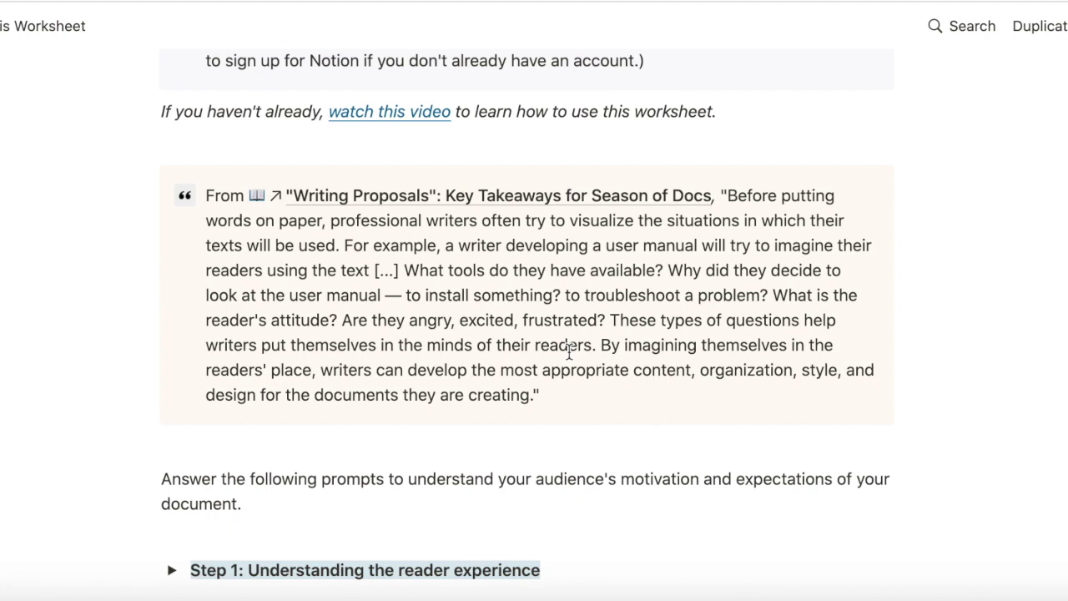
{"action": "left_click_drag", "start_coordinate": [608, 320], "coordinate": [621, 386]}
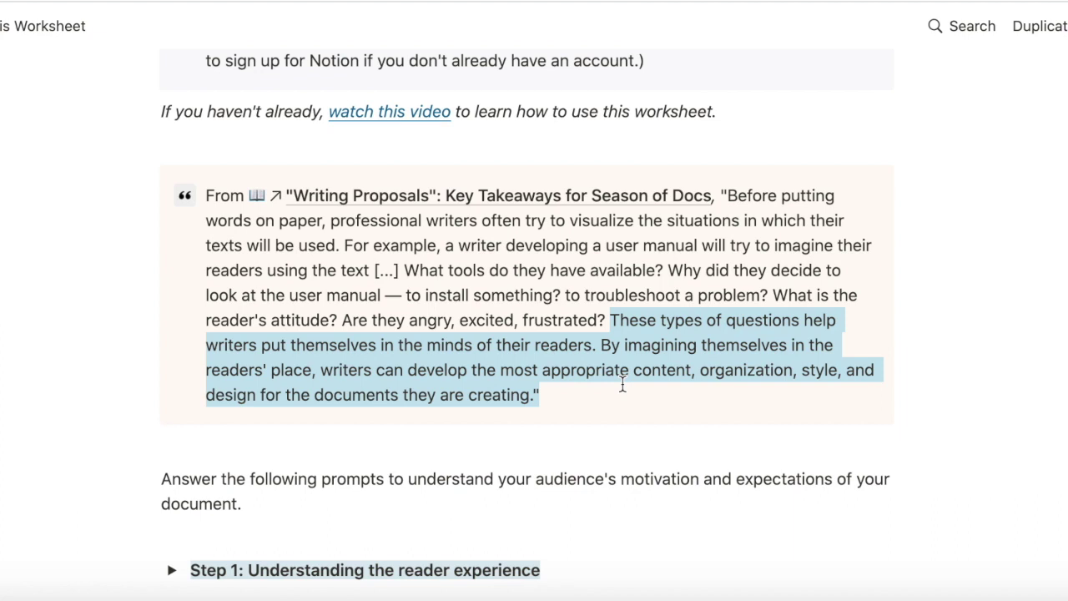
{"action": "scroll", "coordinate": [622, 383], "scroll_direction": "down", "scroll_amount": 5}
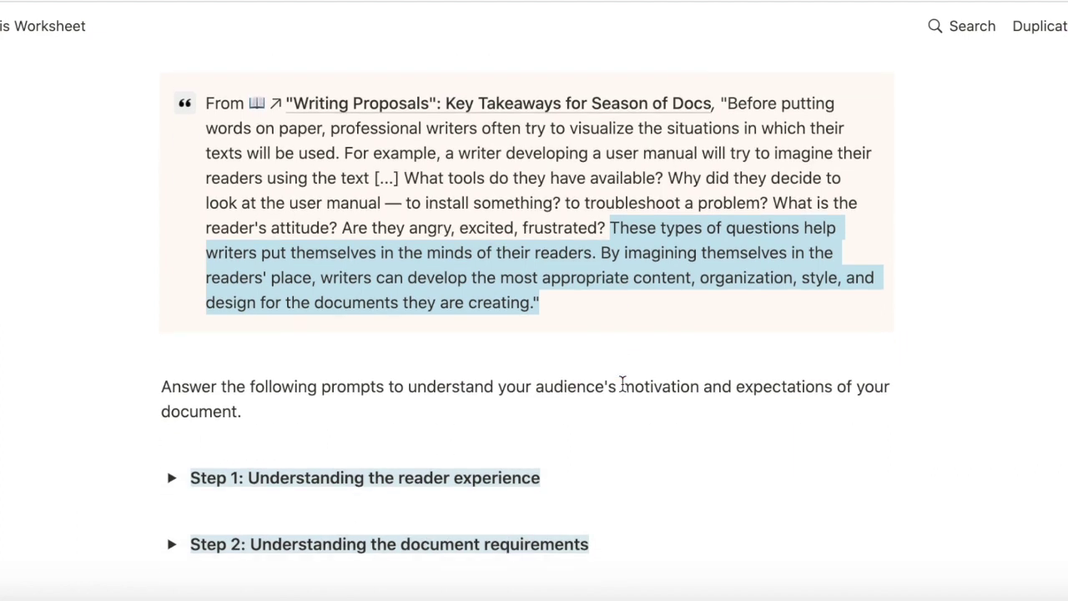
{"action": "scroll", "coordinate": [621, 383], "scroll_direction": "down", "scroll_amount": 1}
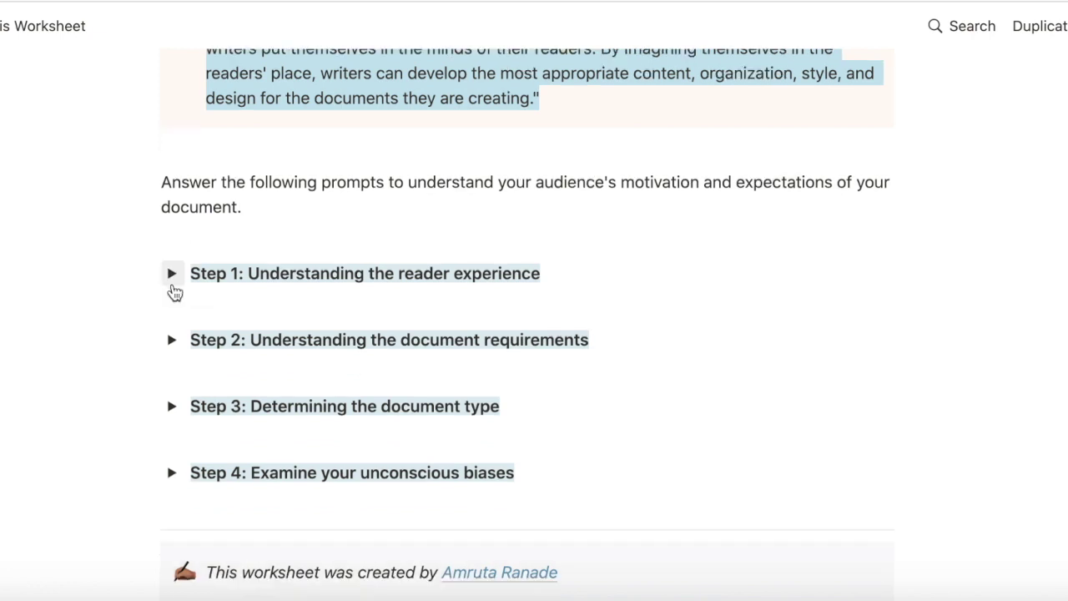
- Expand Step 1 and scroll through reader moods (Excited–Angry) and document tones (Enthusiastic–Apologetic)
{"action": "left_click", "coordinate": [173, 284]}
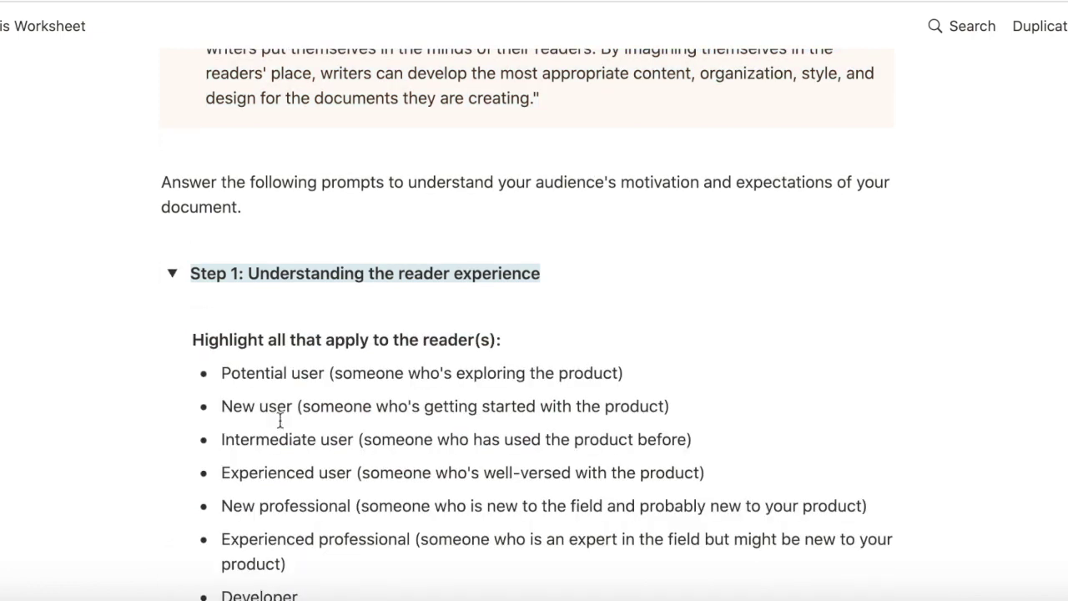
{"action": "scroll", "coordinate": [284, 425], "scroll_direction": "down", "scroll_amount": 2}
{"action": "scroll", "coordinate": [286, 431], "scroll_direction": "down", "scroll_amount": 4}
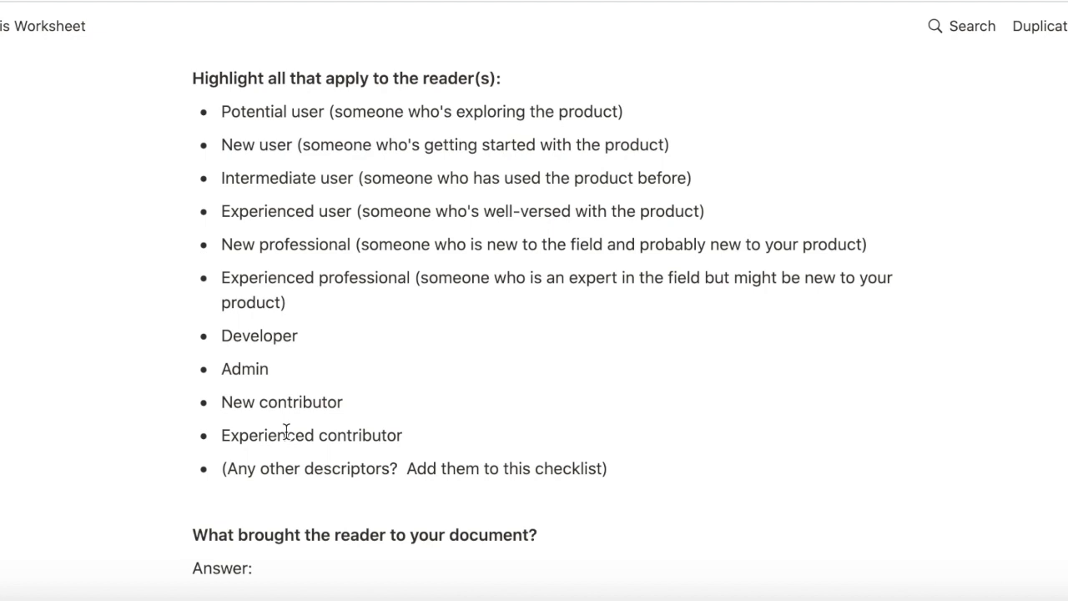
{"action": "scroll", "coordinate": [286, 431], "scroll_direction": "down", "scroll_amount": 5}
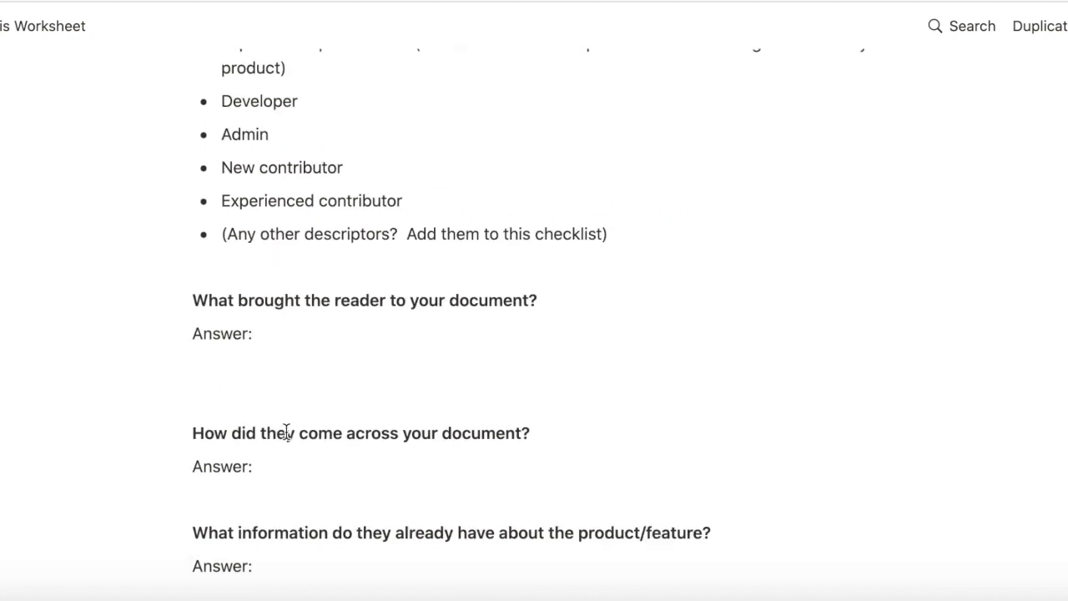
{"action": "scroll", "coordinate": [287, 431], "scroll_direction": "down", "scroll_amount": 1}
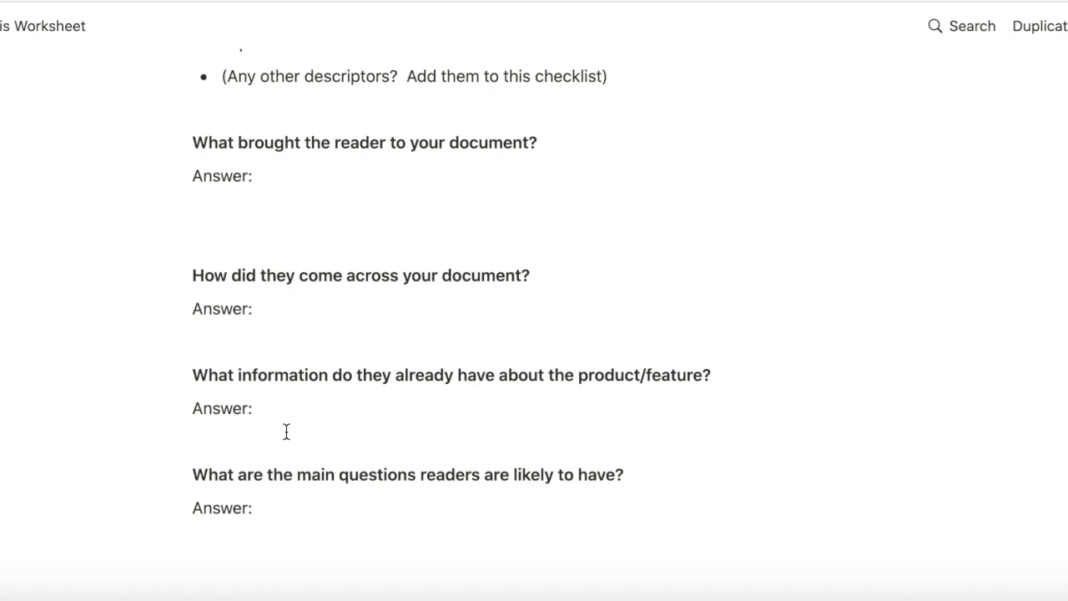
{"action": "scroll", "coordinate": [286, 431], "scroll_direction": "down", "scroll_amount": 10}
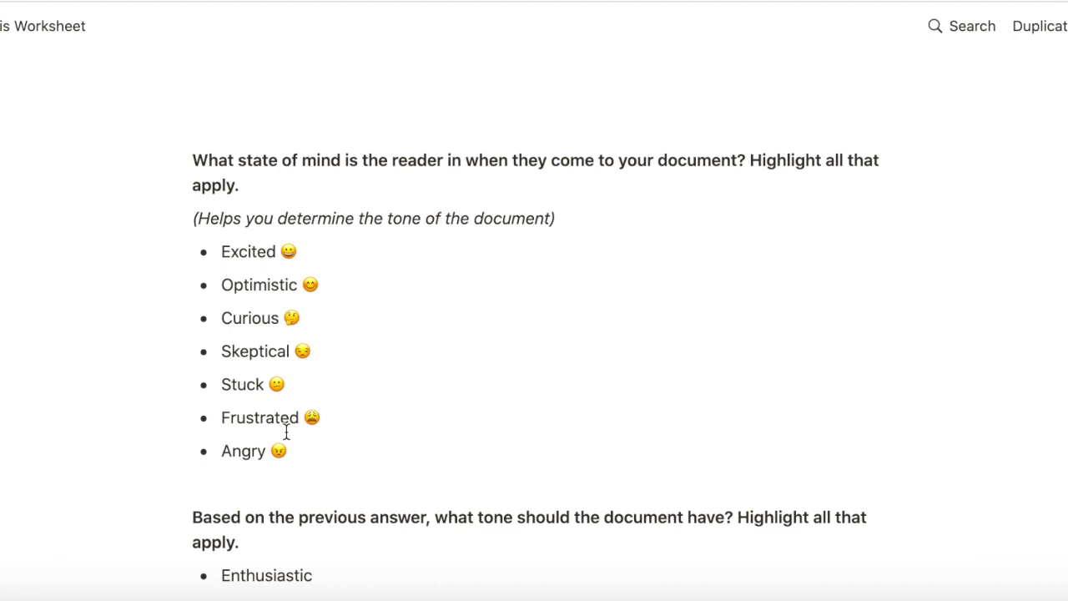
{"action": "scroll", "coordinate": [286, 432], "scroll_direction": "down", "scroll_amount": 3}
{"action": "scroll", "coordinate": [286, 432], "scroll_direction": "down", "scroll_amount": 1}
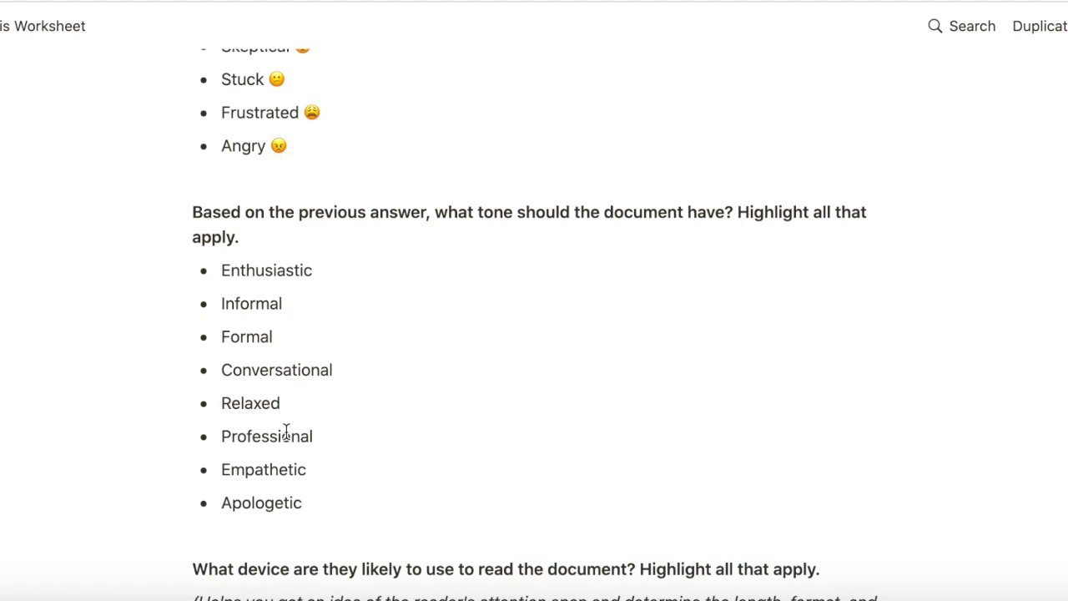
{"action": "scroll", "coordinate": [285, 431], "scroll_direction": "down", "scroll_amount": 5}
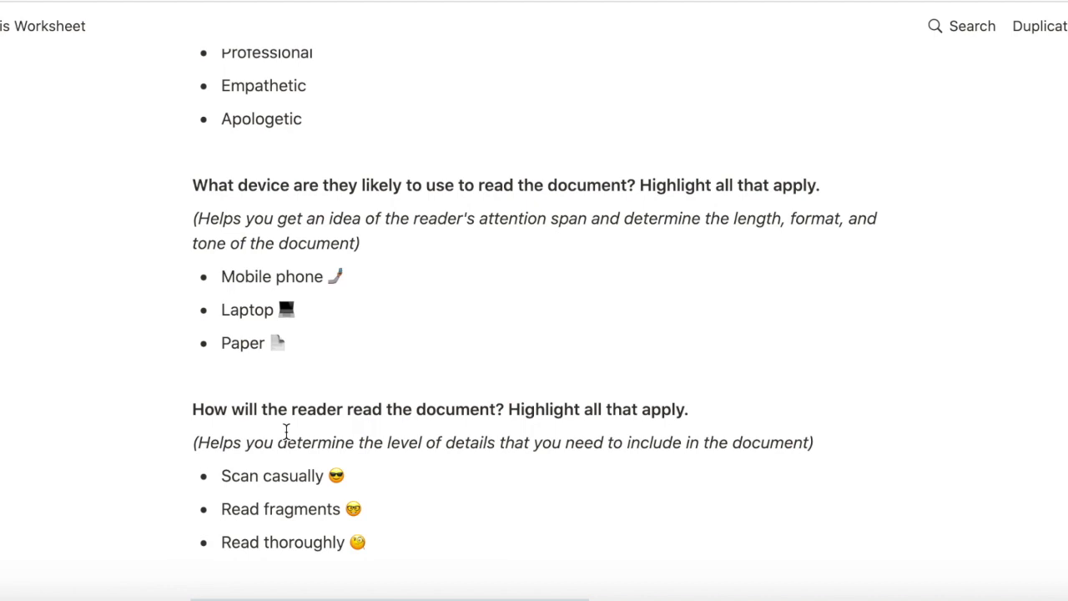
{"action": "scroll", "coordinate": [285, 432], "scroll_direction": "down", "scroll_amount": 5}
{"action": "scroll", "coordinate": [286, 431], "scroll_direction": "up", "scroll_amount": 1}
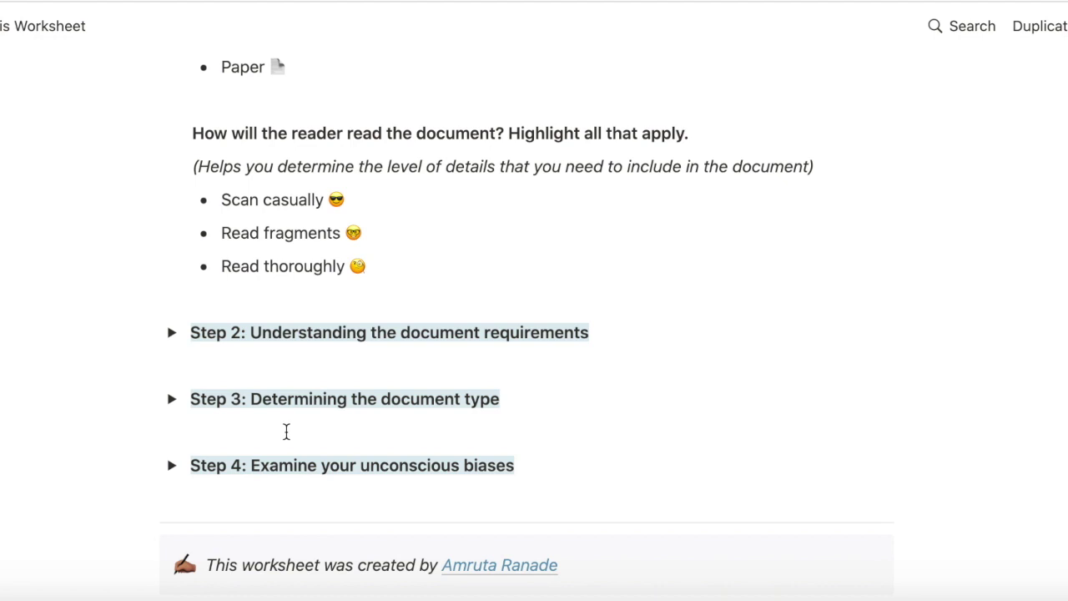
- Expand Step 2 and scroll through reader goals like Solve a problem and needs from Background to Other
{"action": "left_click", "coordinate": [173, 337]}
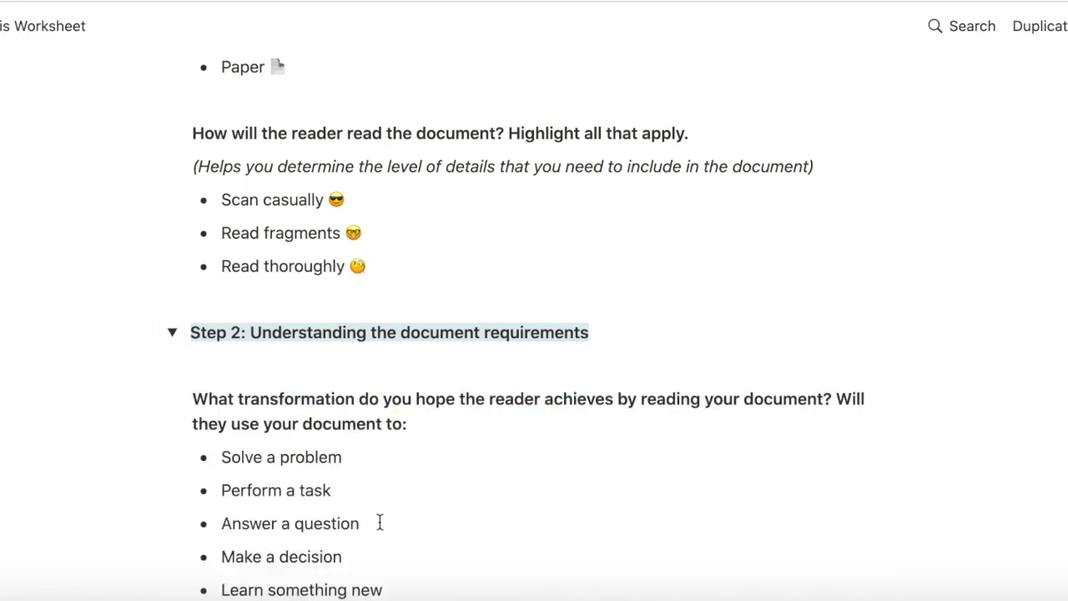
{"action": "scroll", "coordinate": [380, 522], "scroll_direction": "down", "scroll_amount": 1}
{"action": "scroll", "coordinate": [380, 521], "scroll_direction": "down", "scroll_amount": 5}
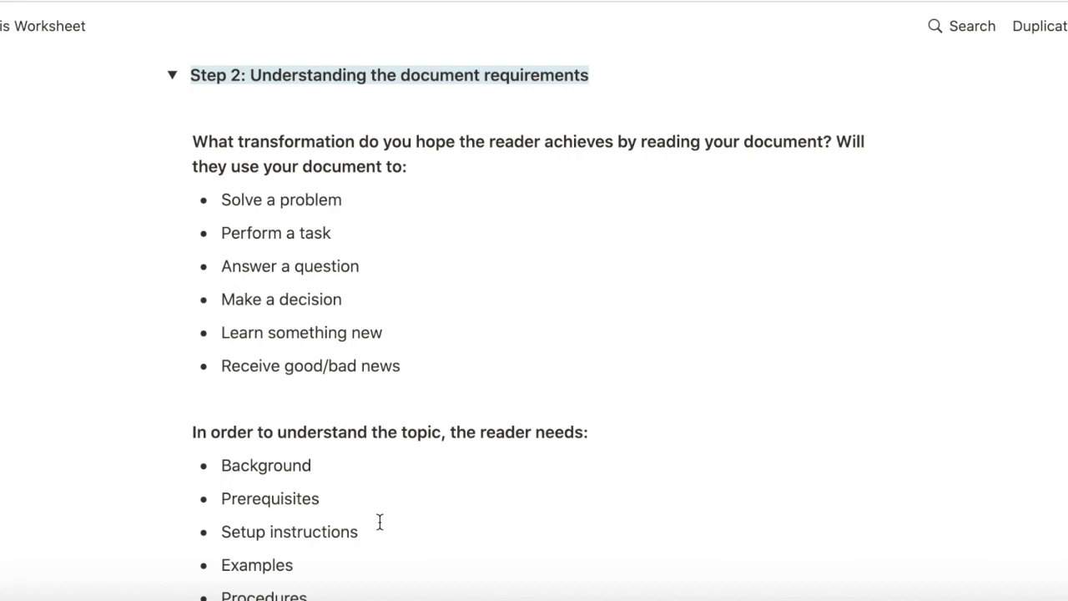
{"action": "scroll", "coordinate": [380, 521], "scroll_direction": "down", "scroll_amount": 5}
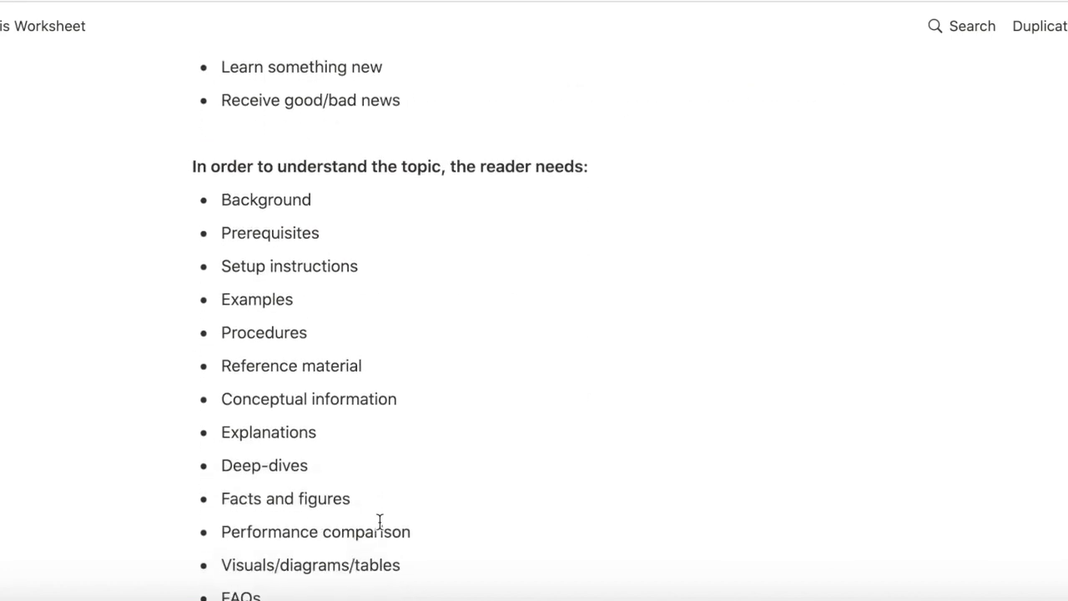
{"action": "scroll", "coordinate": [380, 522], "scroll_direction": "down", "scroll_amount": 2}
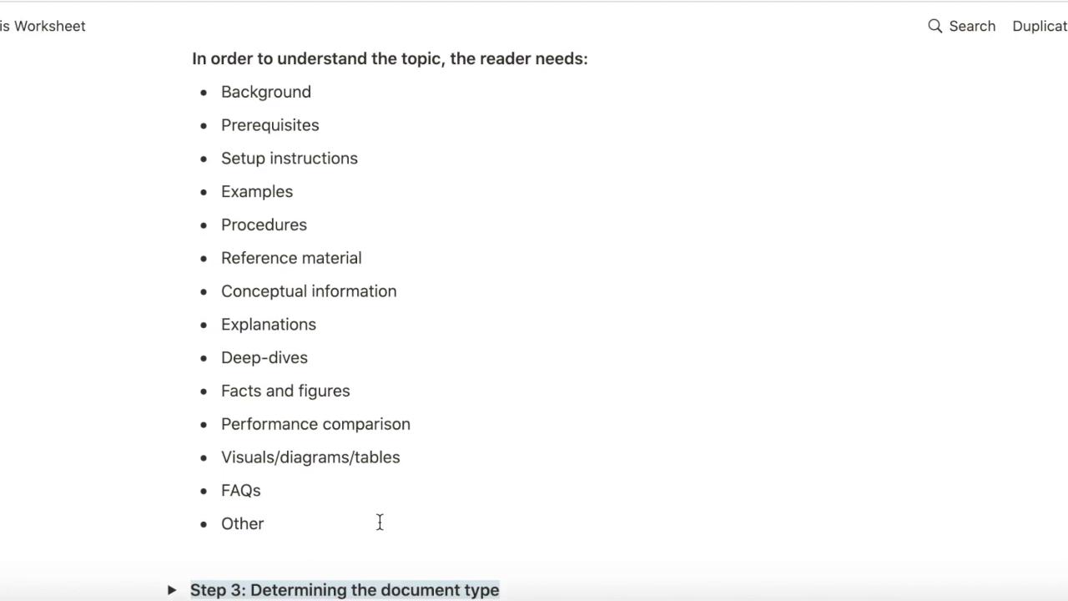
{"action": "scroll", "coordinate": [379, 521], "scroll_direction": "up", "scroll_amount": 4}
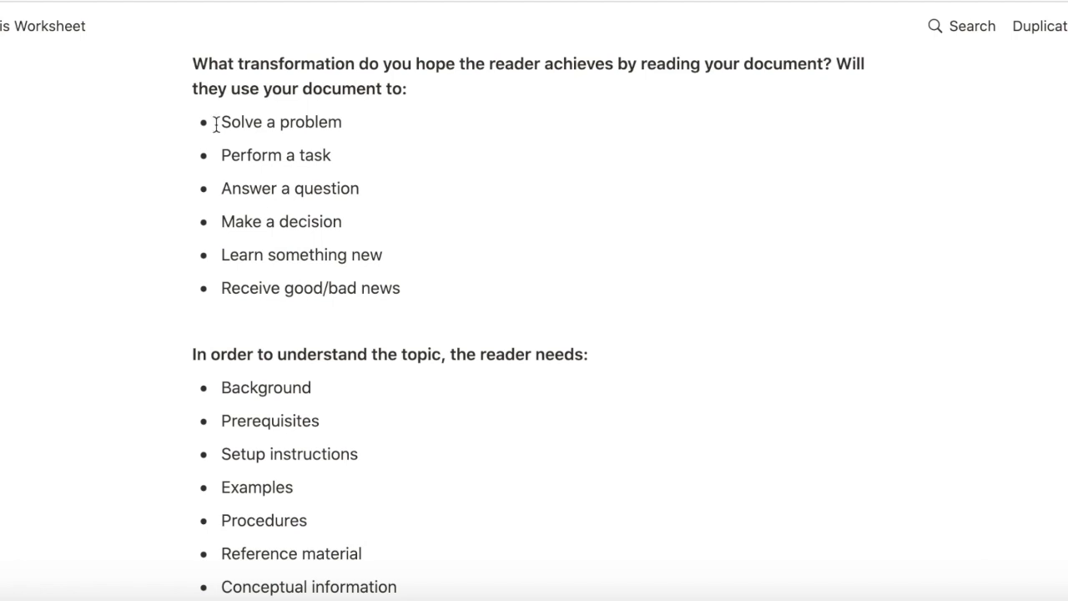
{"action": "left_click_drag", "start_coordinate": [215, 123], "coordinate": [426, 298]}
{"action": "scroll", "coordinate": [468, 538], "scroll_direction": "down", "scroll_amount": 2}
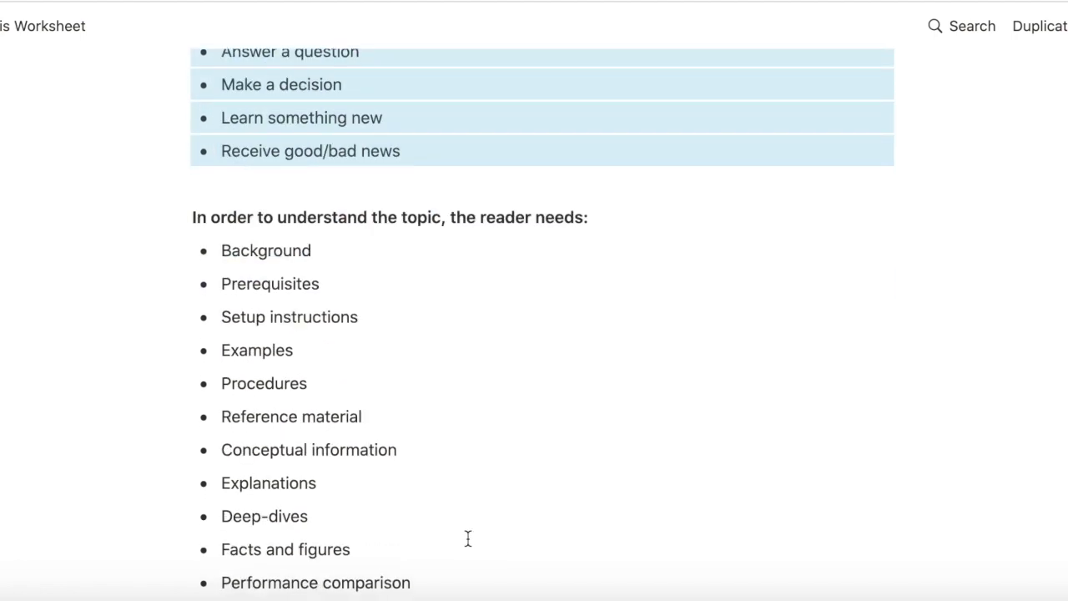
{"action": "scroll", "coordinate": [468, 538], "scroll_direction": "down", "scroll_amount": 10}
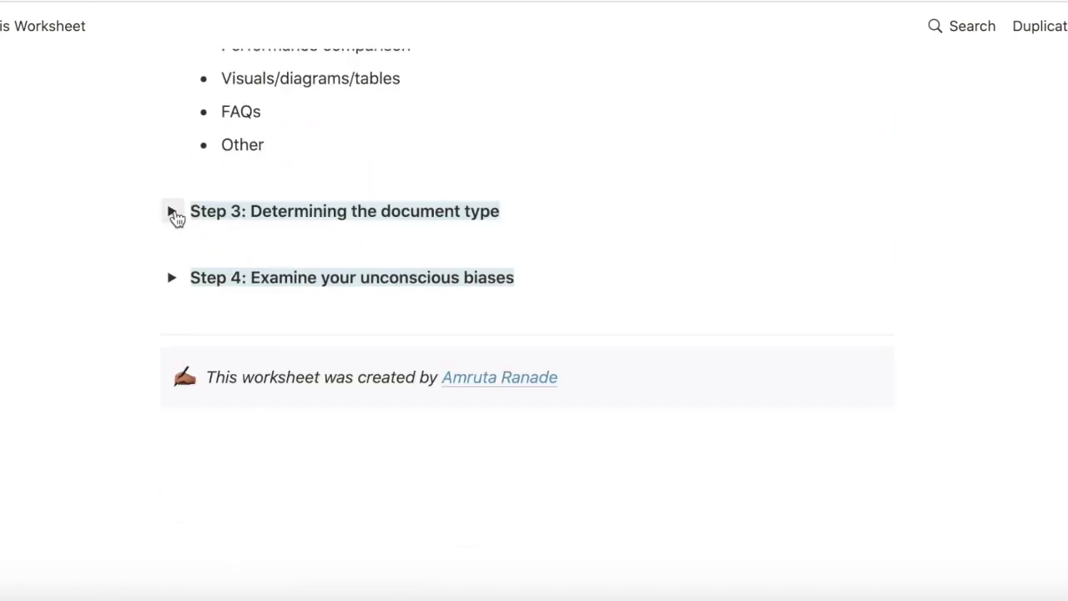
- Expand Step 3 and scroll to the document types (Tutorial–Other) and the documentation.divio.com tip
{"action": "left_click", "coordinate": [173, 212]}
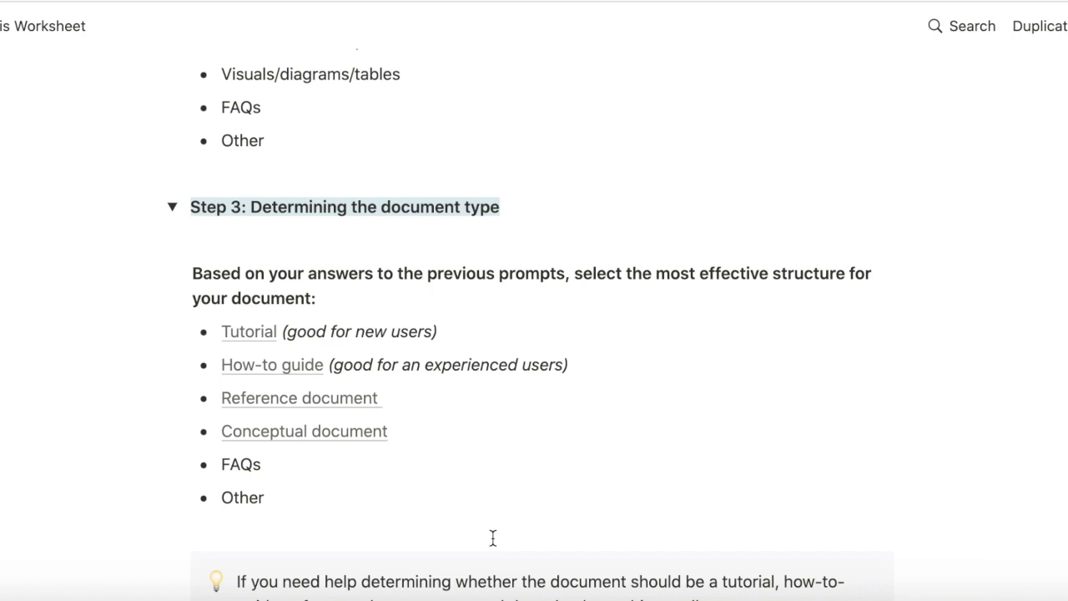
{"action": "scroll", "coordinate": [492, 537], "scroll_direction": "down", "scroll_amount": 5}
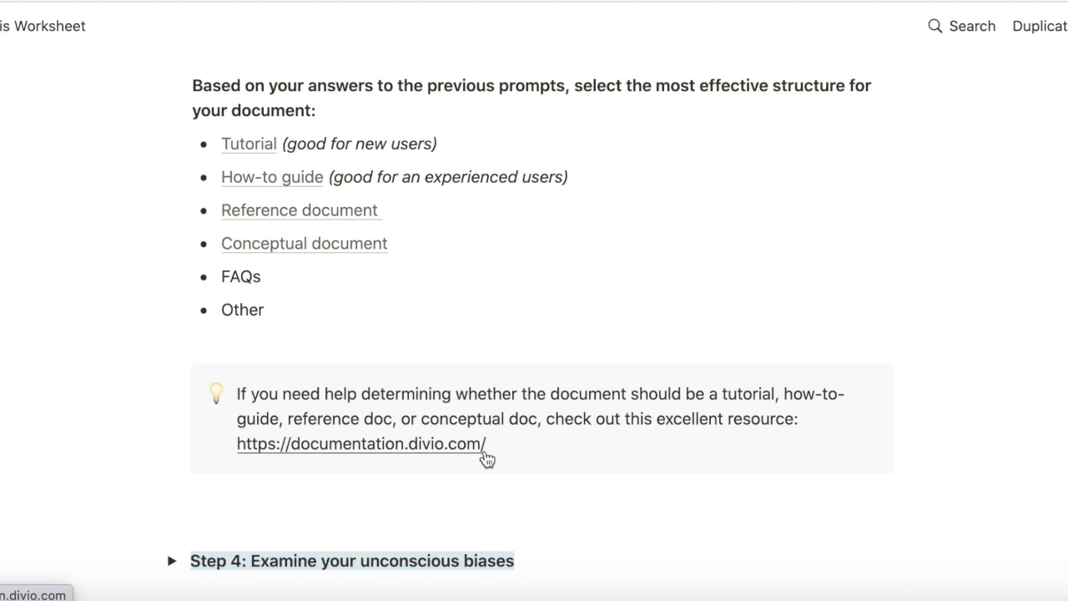
{"action": "scroll", "coordinate": [487, 458], "scroll_direction": "down", "scroll_amount": 1}
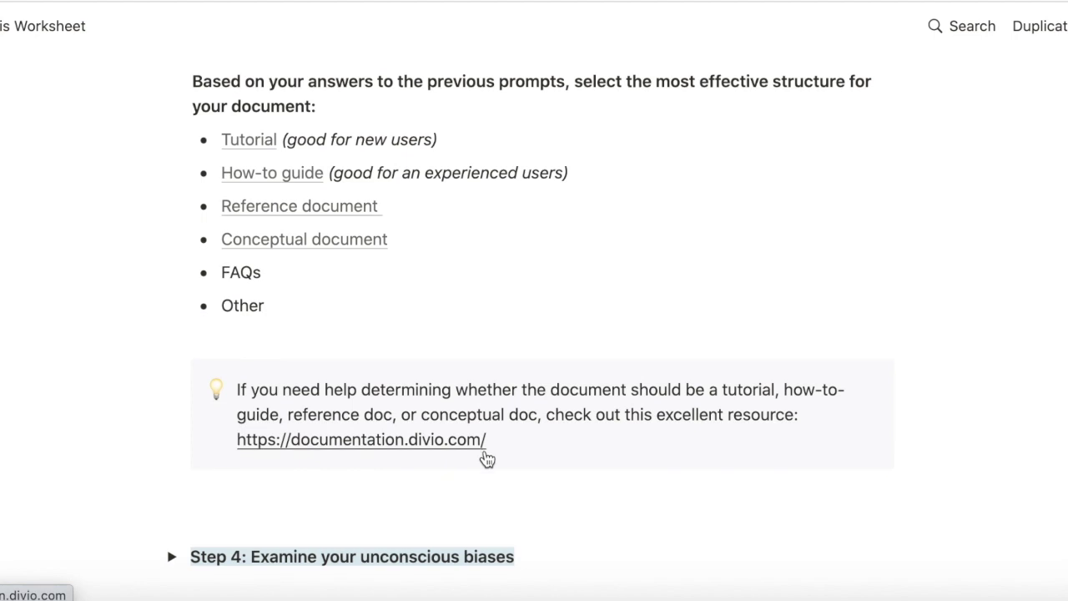
{"action": "scroll", "coordinate": [483, 500], "scroll_direction": "down", "scroll_amount": 5}
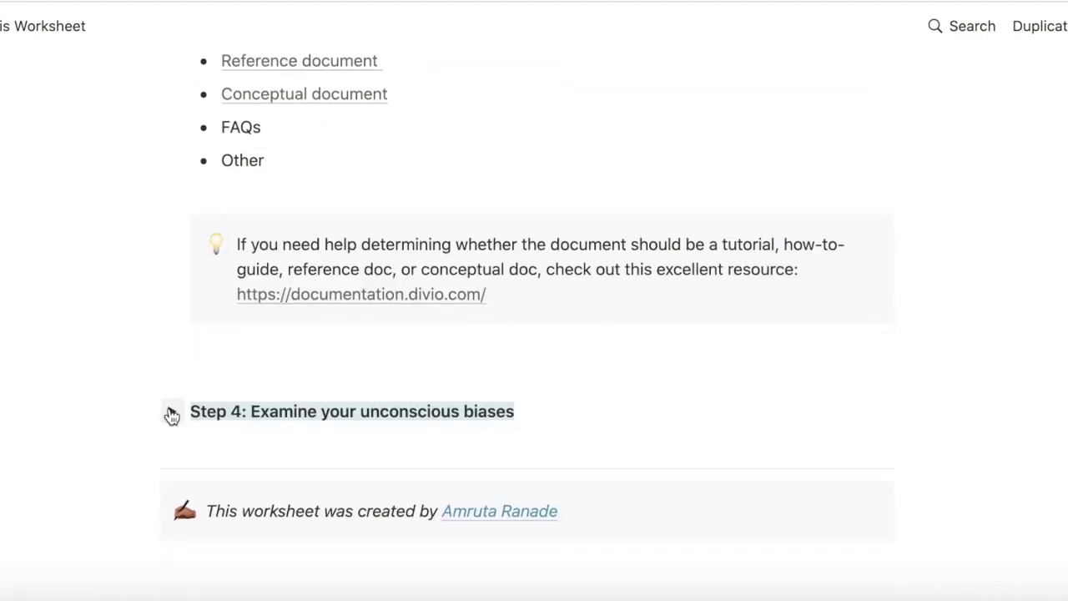
- Expand Step 4 on examining unconscious biases
{"action": "left_click", "coordinate": [171, 413]}
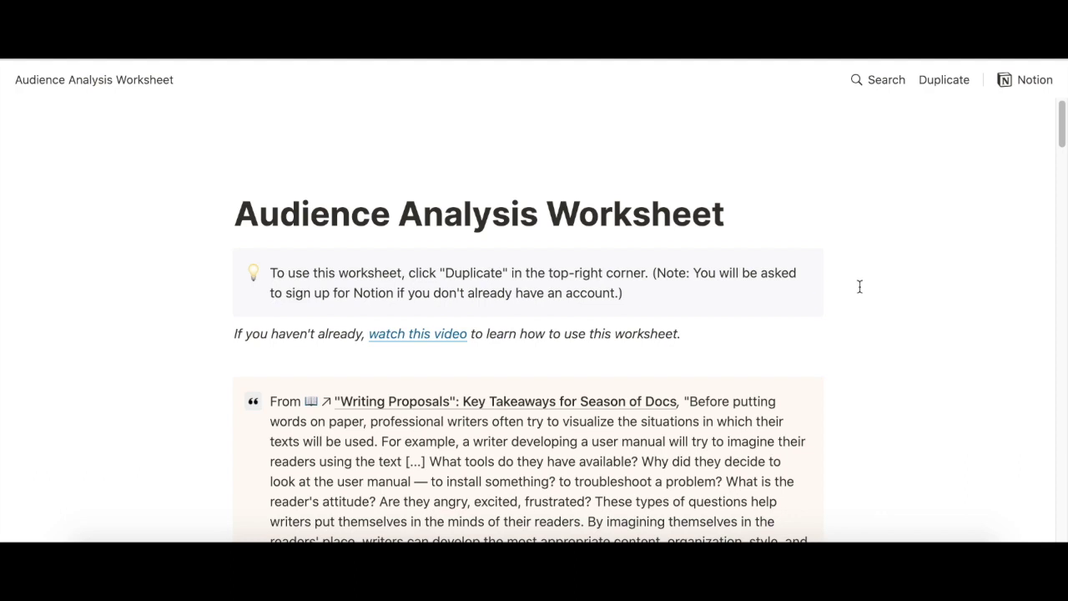
- Duplicate the Audience Analysis Worksheet into your own Notion workspace
{"action": "left_click", "coordinate": [944, 80]}
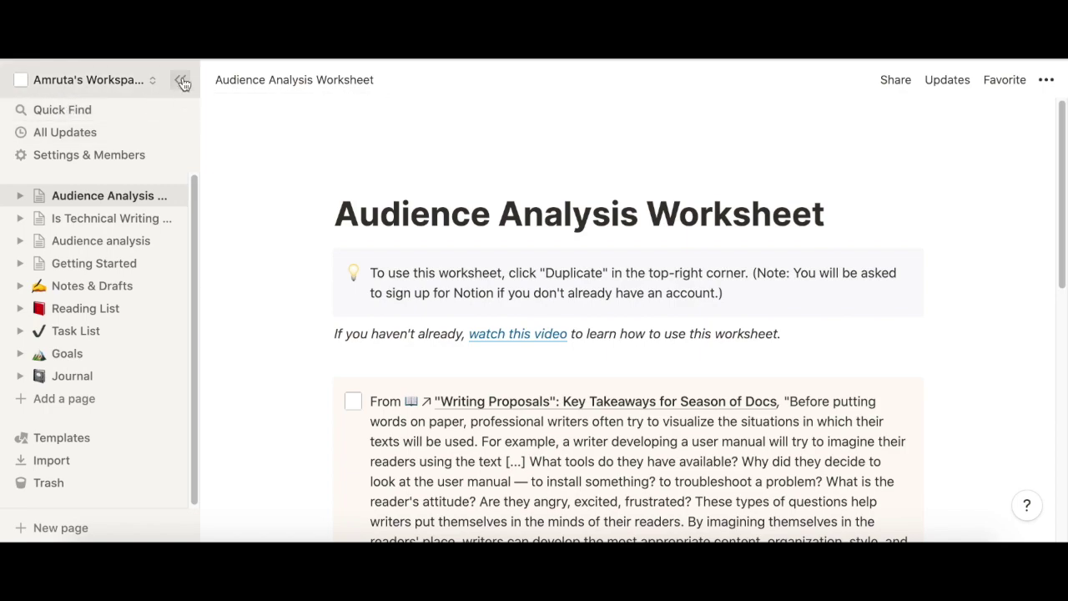
- Hide the sidebar and expand Step 1 in the copy to show Potential user through Experienced contributor
{"action": "left_click", "coordinate": [182, 81]}
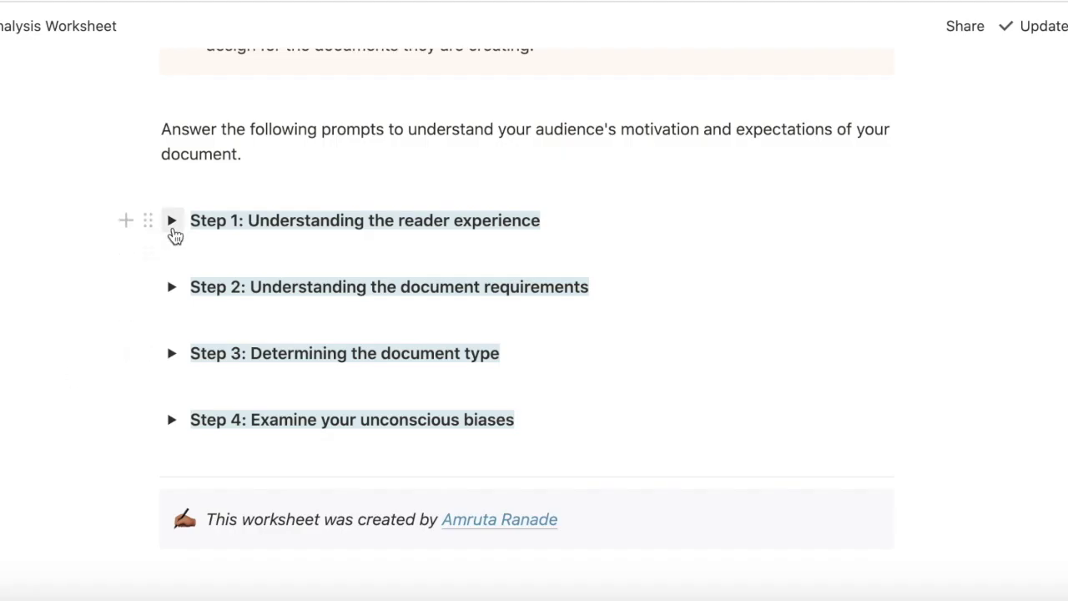
{"action": "left_click", "coordinate": [172, 222]}
{"action": "scroll", "coordinate": [262, 451], "scroll_direction": "down", "scroll_amount": 1}
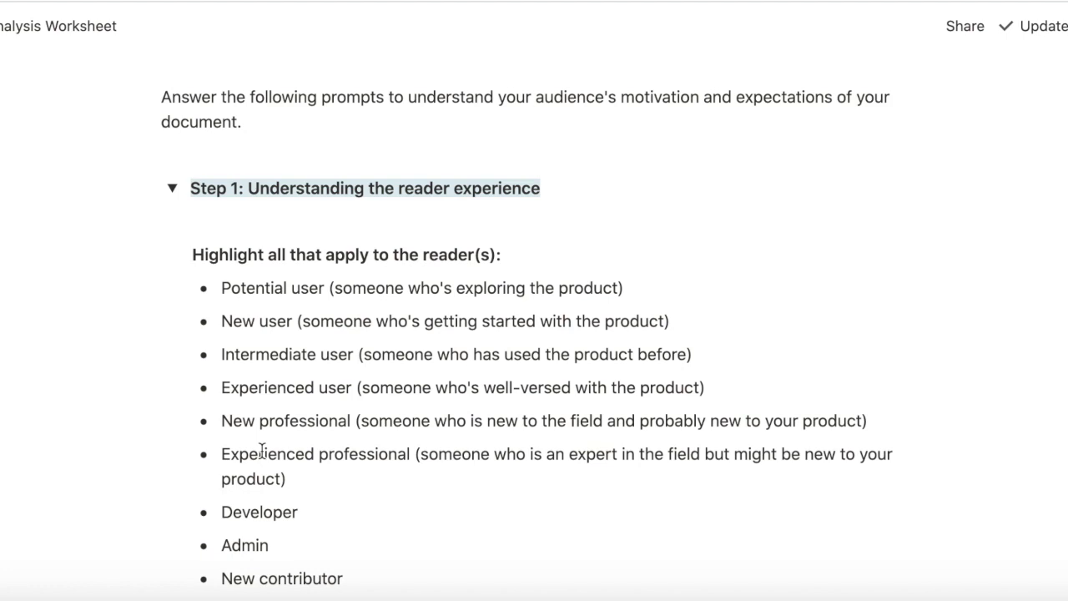
{"action": "scroll", "coordinate": [262, 451], "scroll_direction": "down", "scroll_amount": 3}
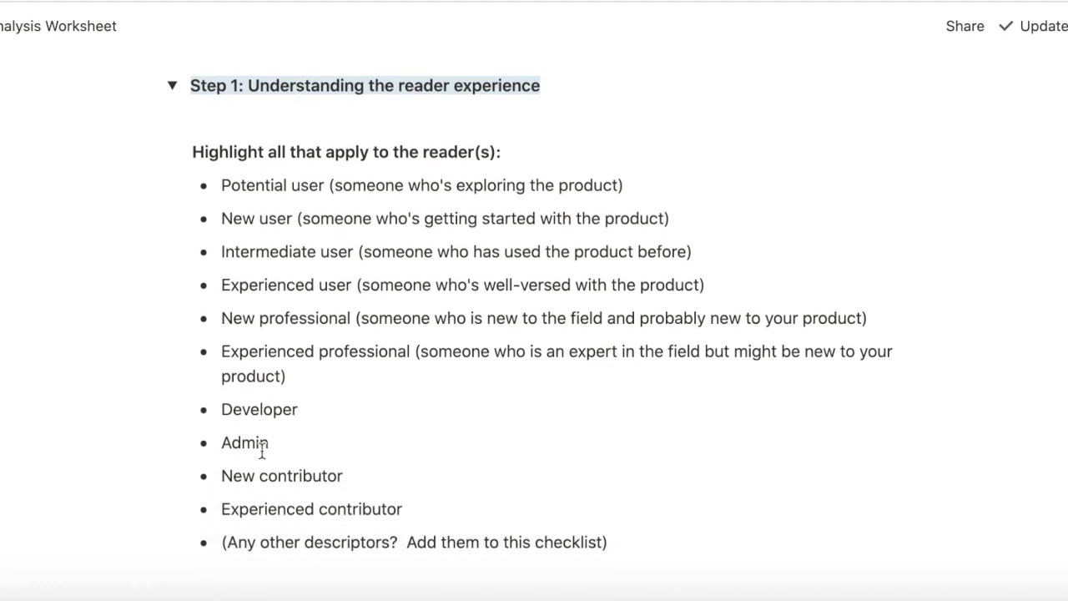
{"action": "left_click_drag", "start_coordinate": [221, 185], "coordinate": [619, 185]}
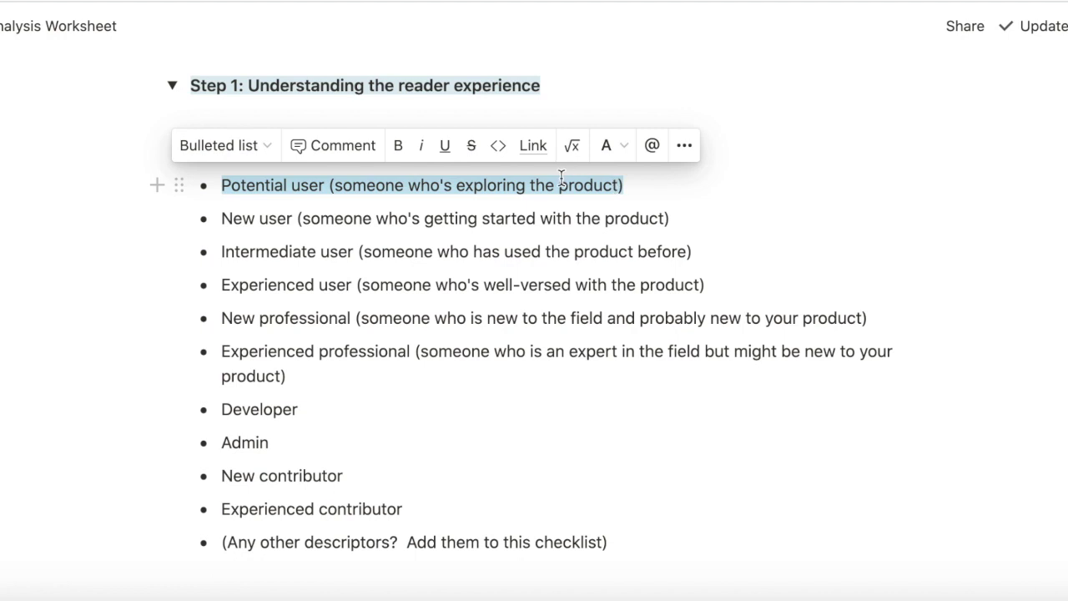
- Color the four user types green: Potential, New, Intermediate and Experienced user
{"action": "left_click", "coordinate": [605, 150]}
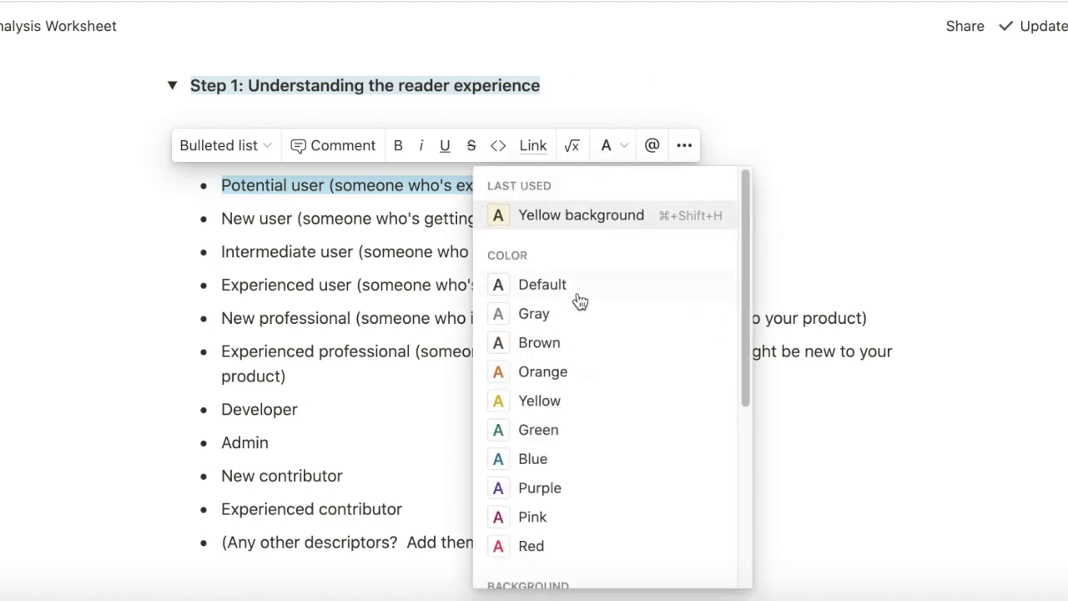
{"action": "left_click", "coordinate": [565, 428]}
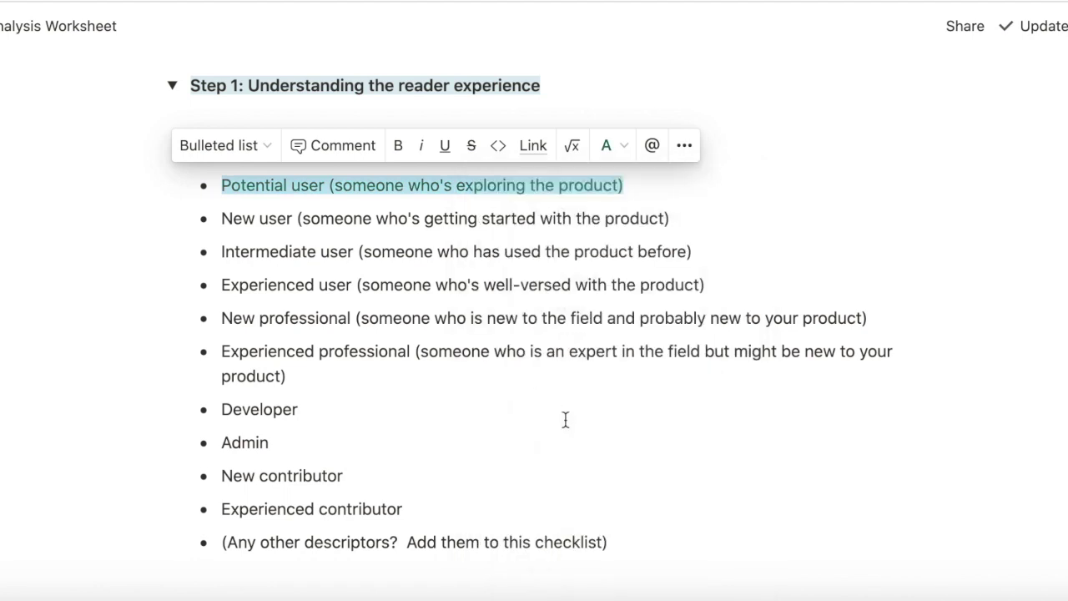
{"action": "triple_click", "coordinate": [241, 218]}
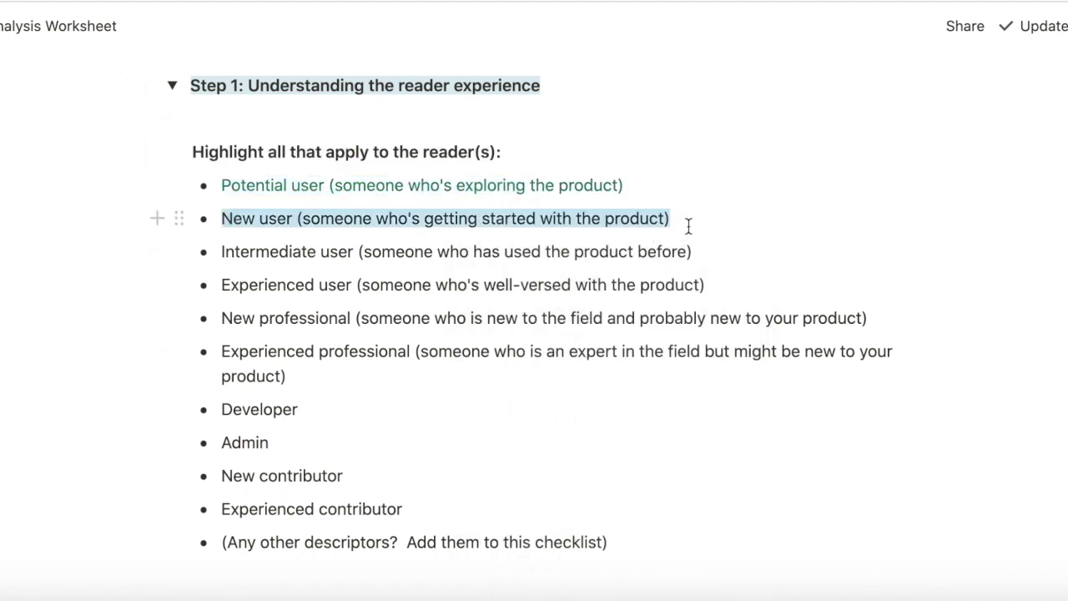
{"action": "left_click", "coordinate": [624, 188]}
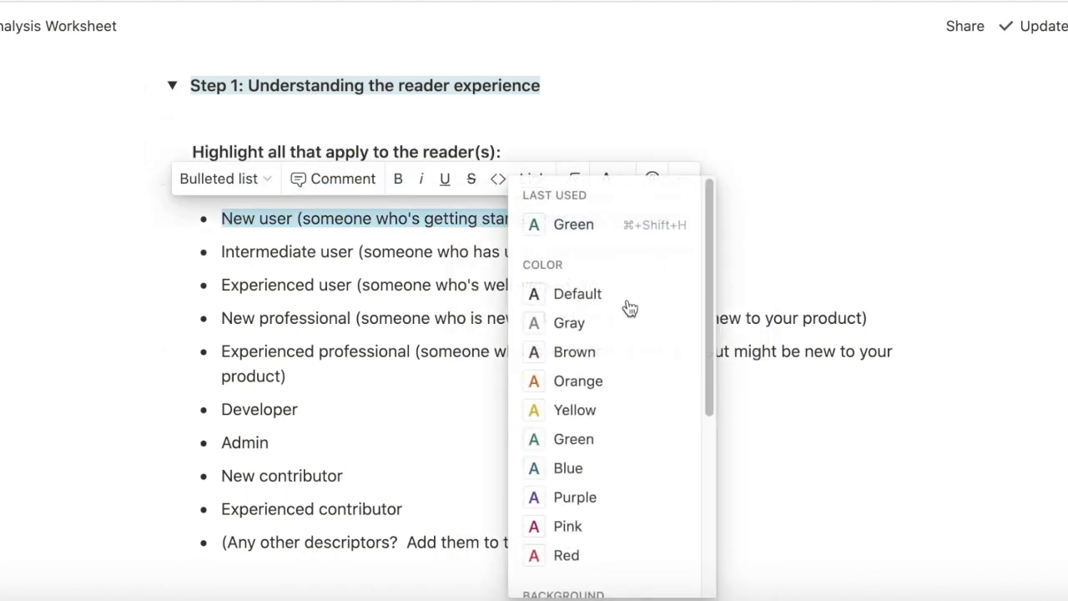
{"action": "left_click", "coordinate": [610, 439]}
{"action": "triple_click", "coordinate": [223, 251]}
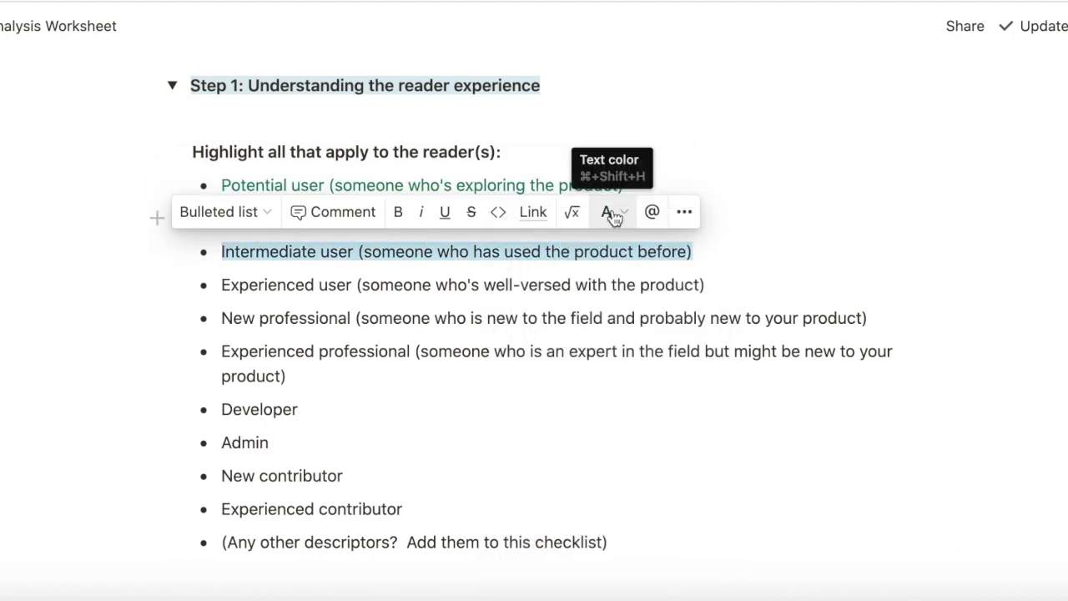
{"action": "left_click", "coordinate": [609, 211]}
{"action": "left_click", "coordinate": [610, 439]}
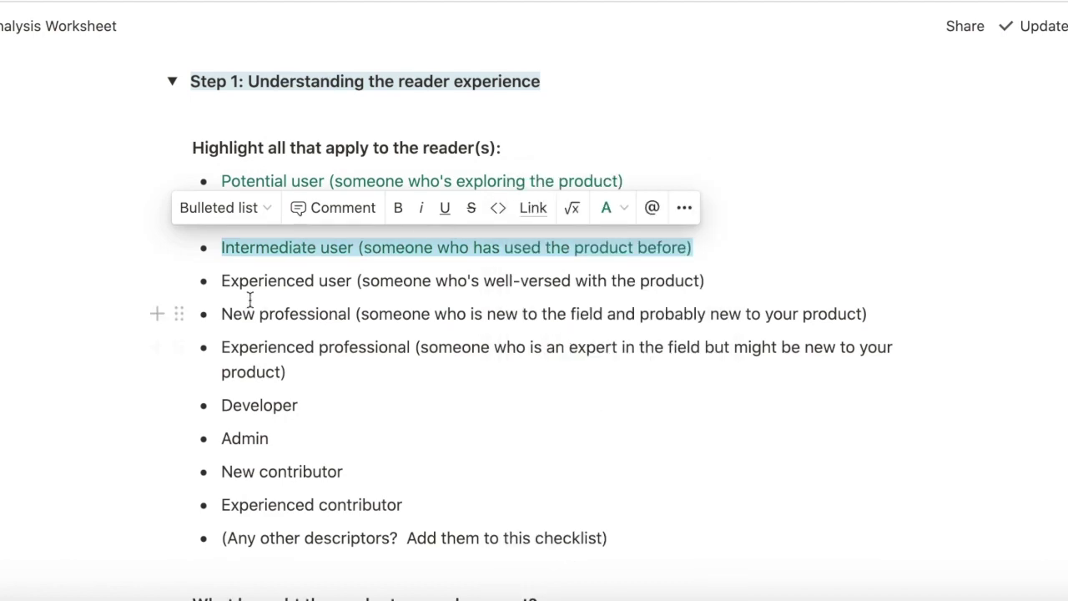
{"action": "triple_click", "coordinate": [224, 280]}
{"action": "left_click_drag", "start_coordinate": [716, 281], "coordinate": [239, 280]}
{"action": "left_click", "coordinate": [607, 241]}
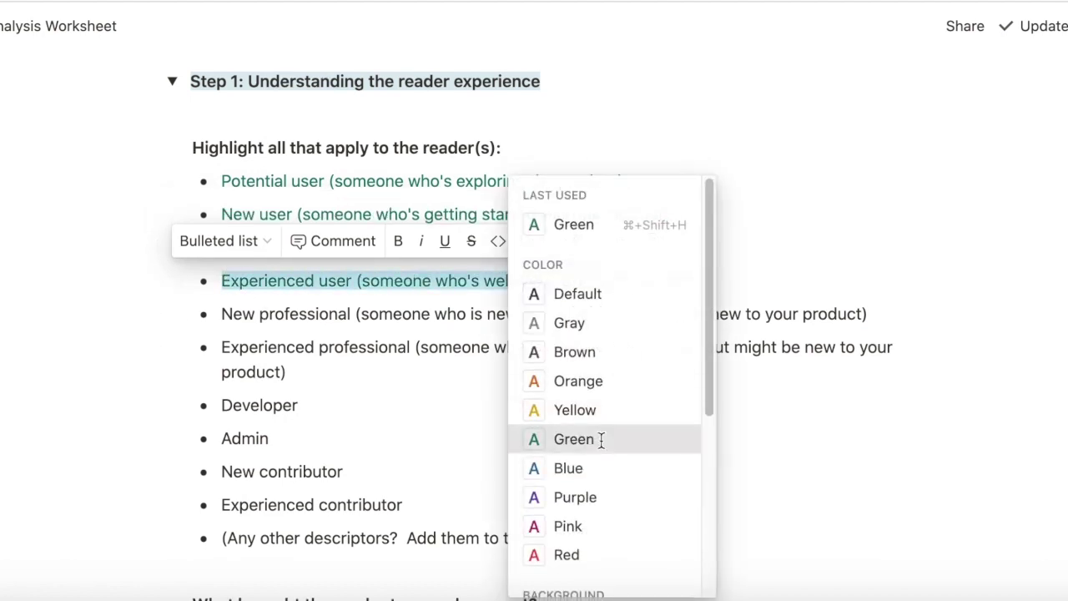
{"action": "left_click", "coordinate": [608, 506]}
- Color New professional, Experienced professional and Developer green
{"action": "left_click_drag", "start_coordinate": [221, 314], "coordinate": [352, 313]}
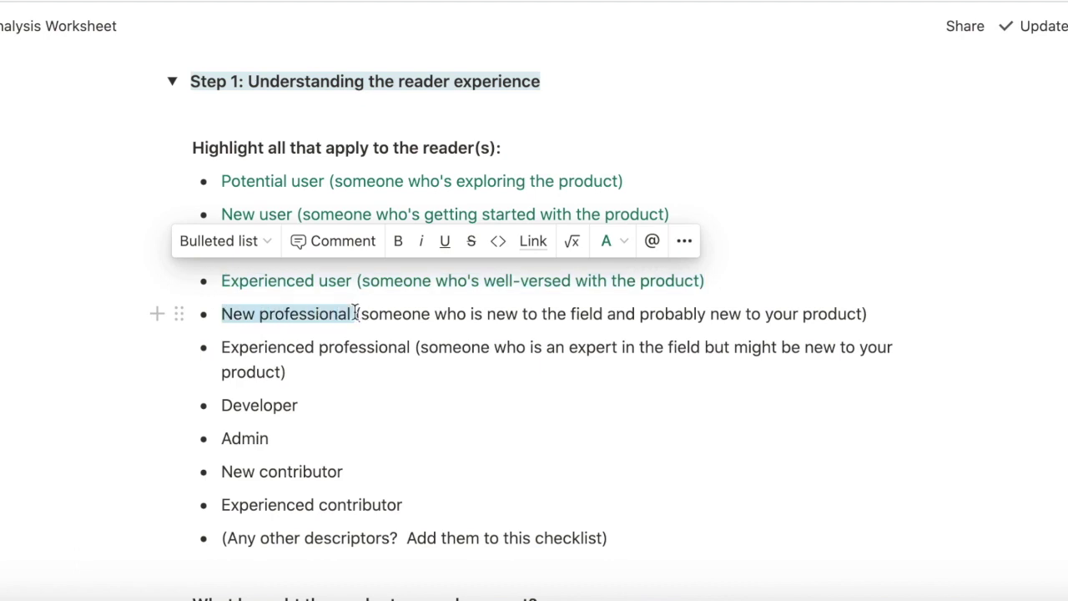
{"action": "left_click", "coordinate": [613, 274]}
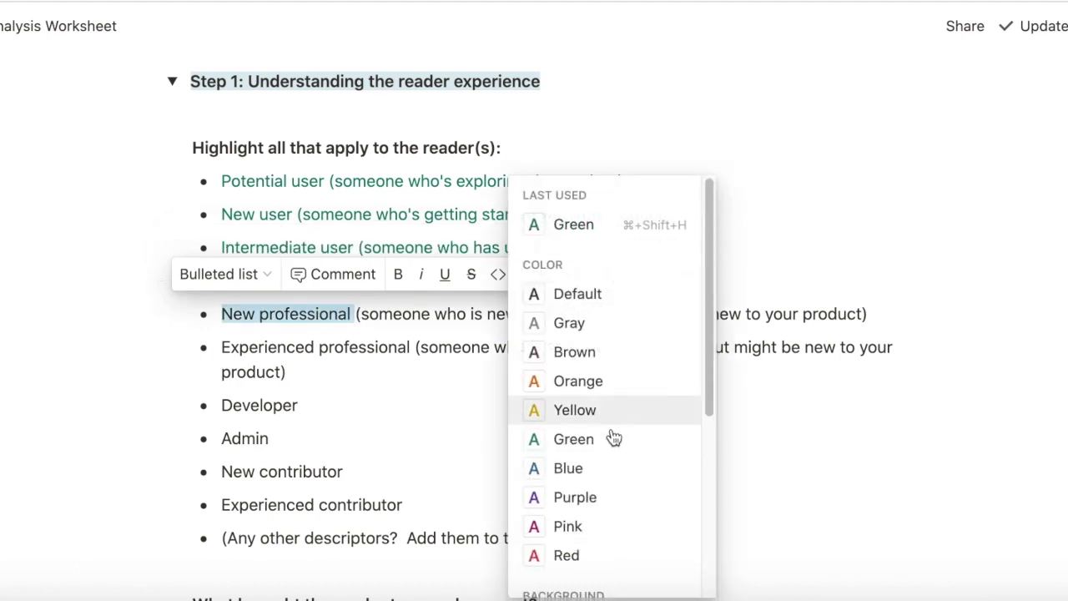
{"action": "left_click", "coordinate": [610, 503]}
{"action": "left_click_drag", "start_coordinate": [221, 347], "coordinate": [416, 347]}
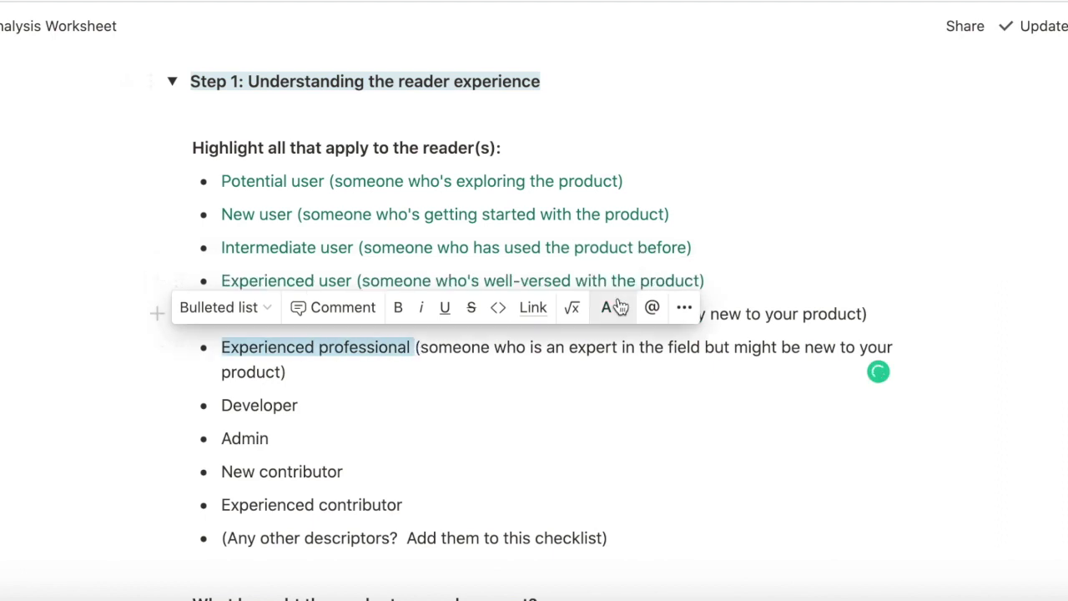
{"action": "double_click", "coordinate": [259, 404]}
{"action": "left_click", "coordinate": [610, 375]}
{"action": "left_click", "coordinate": [574, 439]}
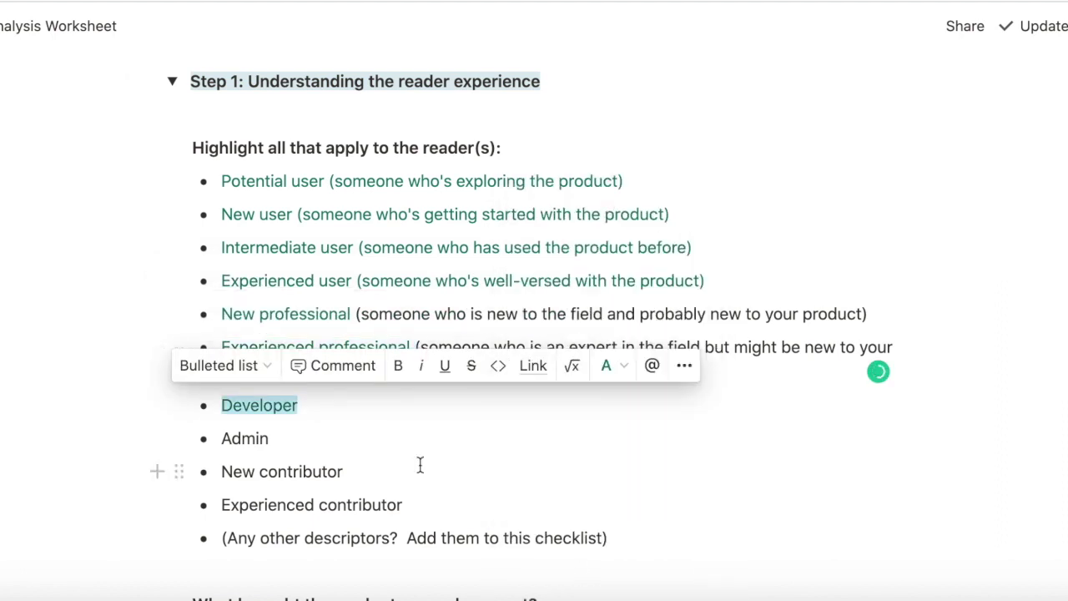
{"action": "scroll", "coordinate": [419, 464], "scroll_direction": "down", "scroll_amount": 4}
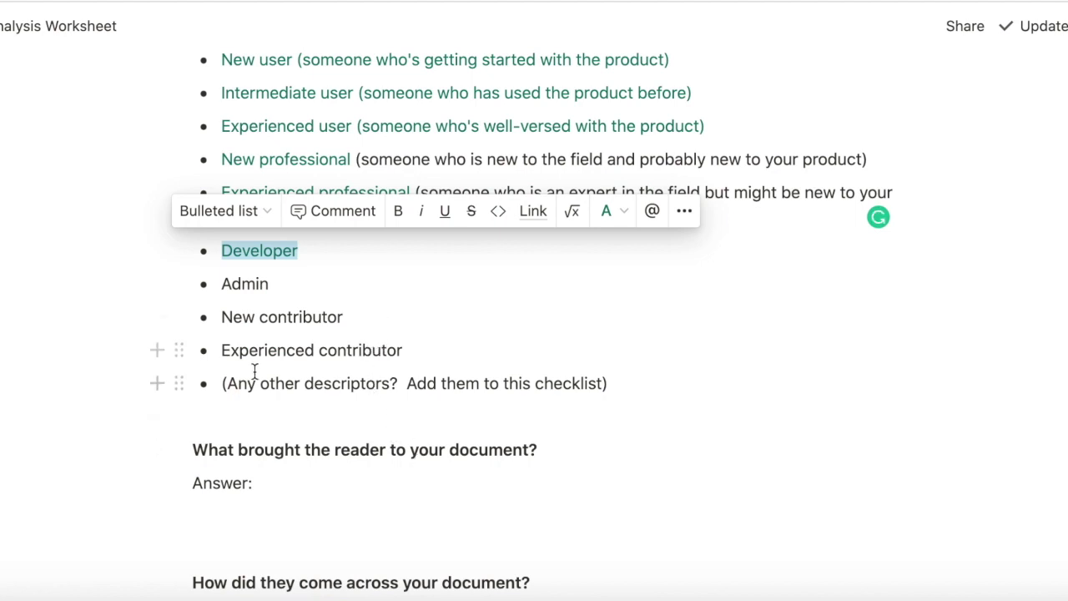
{"action": "left_click", "coordinate": [681, 391]}
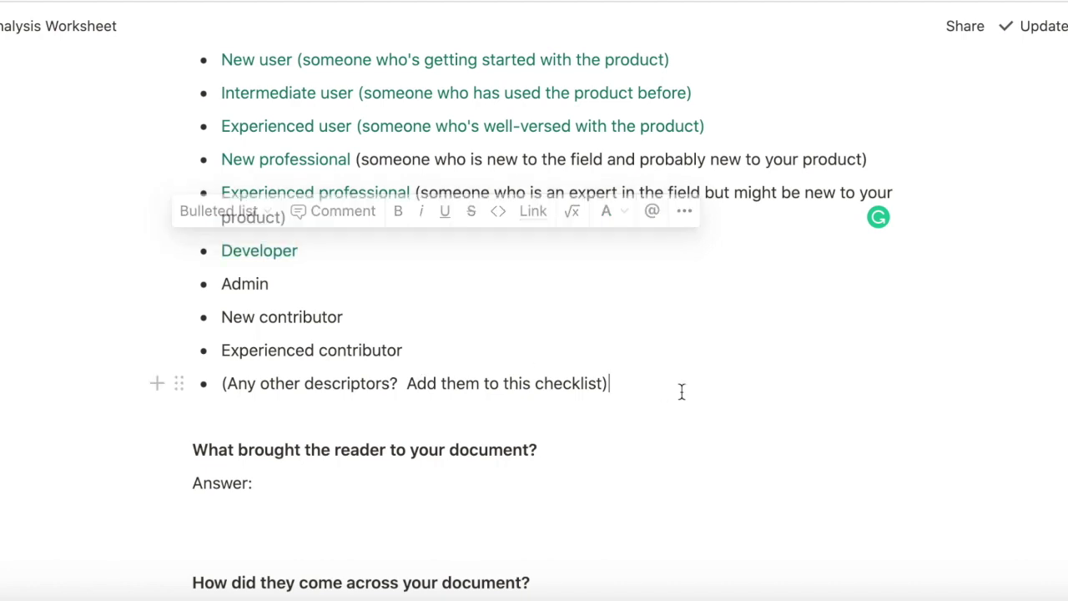
{"action": "scroll", "coordinate": [584, 400], "scroll_direction": "up", "scroll_amount": 3}
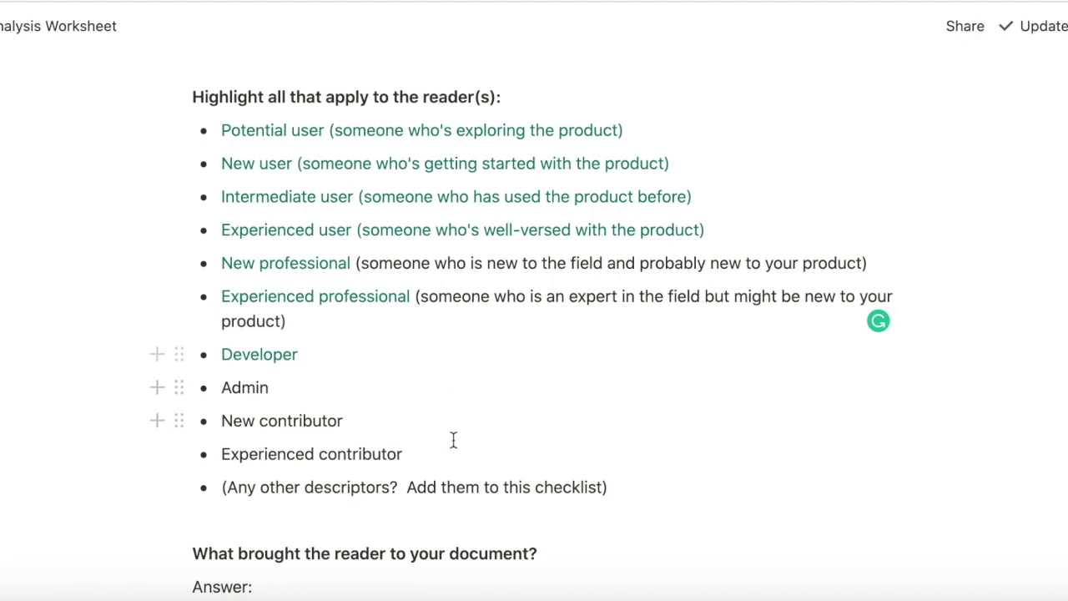
{"action": "scroll", "coordinate": [453, 440], "scroll_direction": "down", "scroll_amount": 3}
{"action": "scroll", "coordinate": [452, 440], "scroll_direction": "down", "scroll_amount": 6}
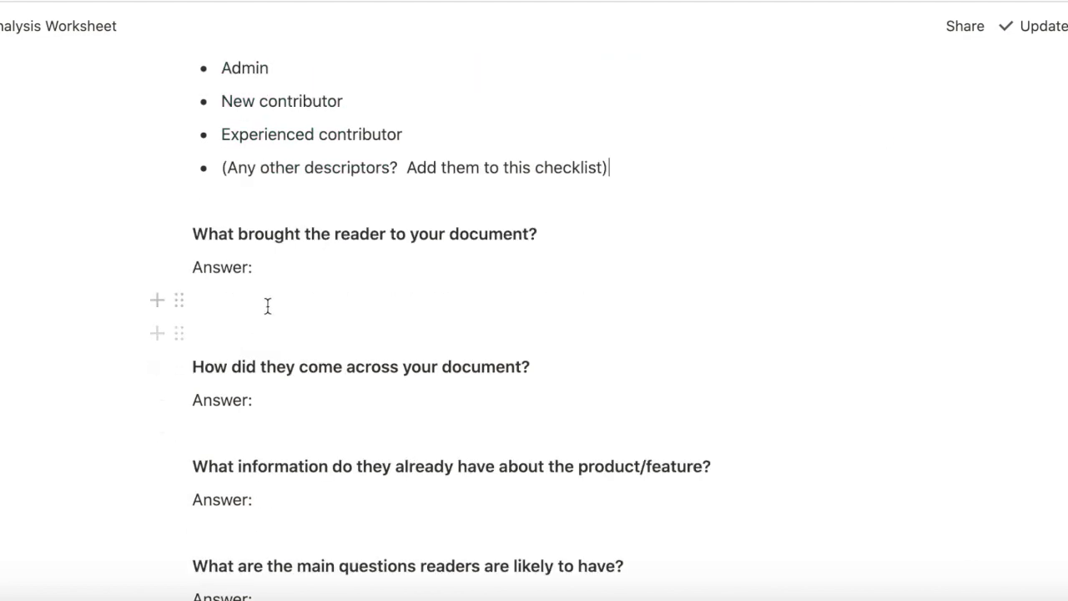
- Answer the first two prompts: 'Build an app with CC' and 'Docs, Marketing, SEs, Social media'
{"action": "left_click", "coordinate": [261, 309]}
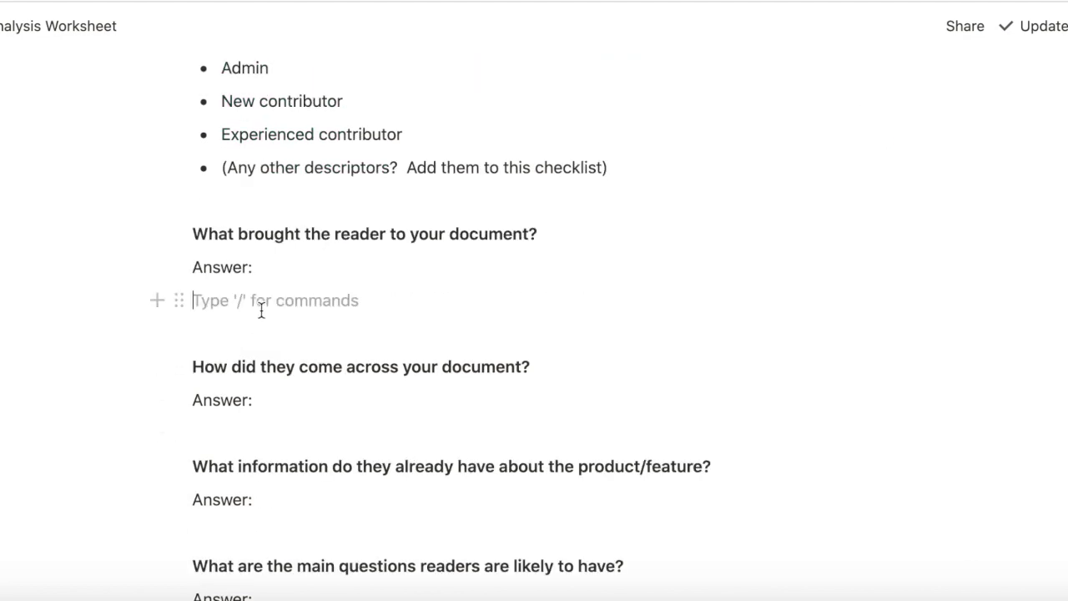
{"action": "type", "text": "Build"}
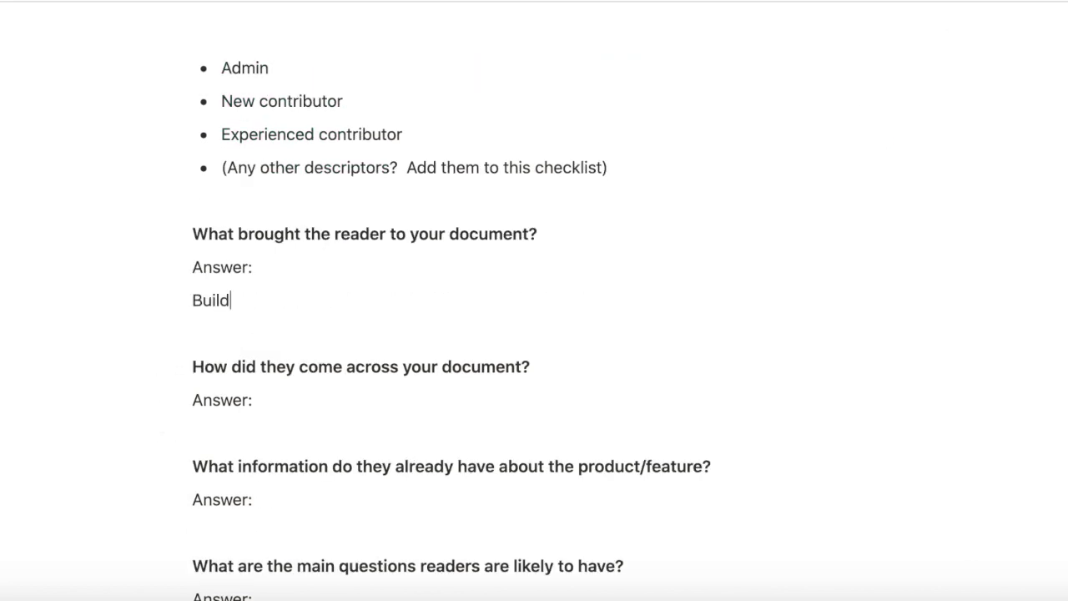
{"action": "type", "text": " an app with CC"}
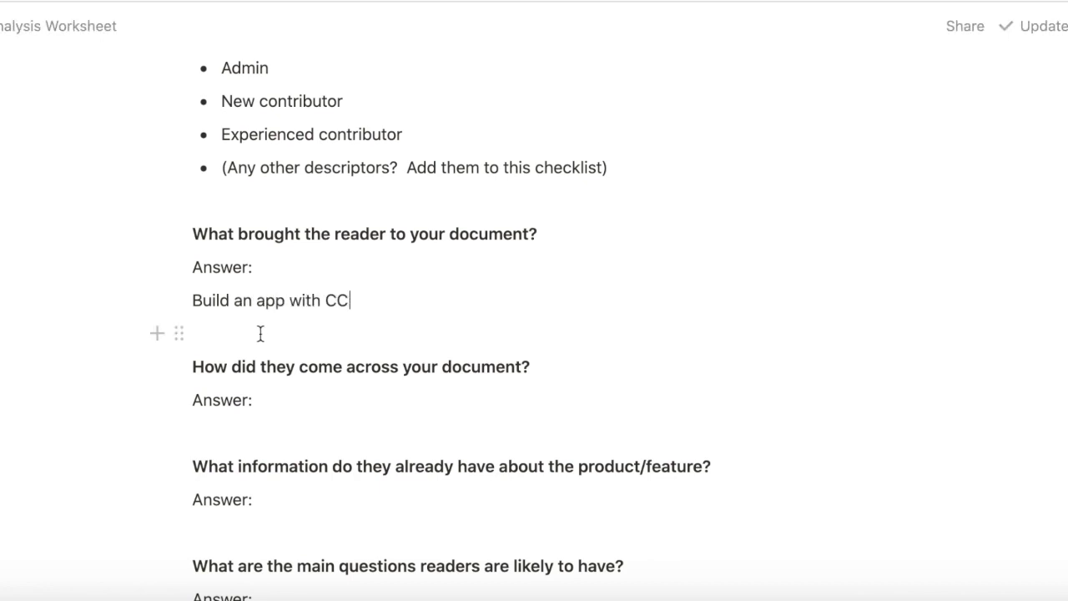
{"action": "scroll", "coordinate": [259, 332], "scroll_direction": "down", "scroll_amount": 1}
{"action": "left_click", "coordinate": [259, 420]}
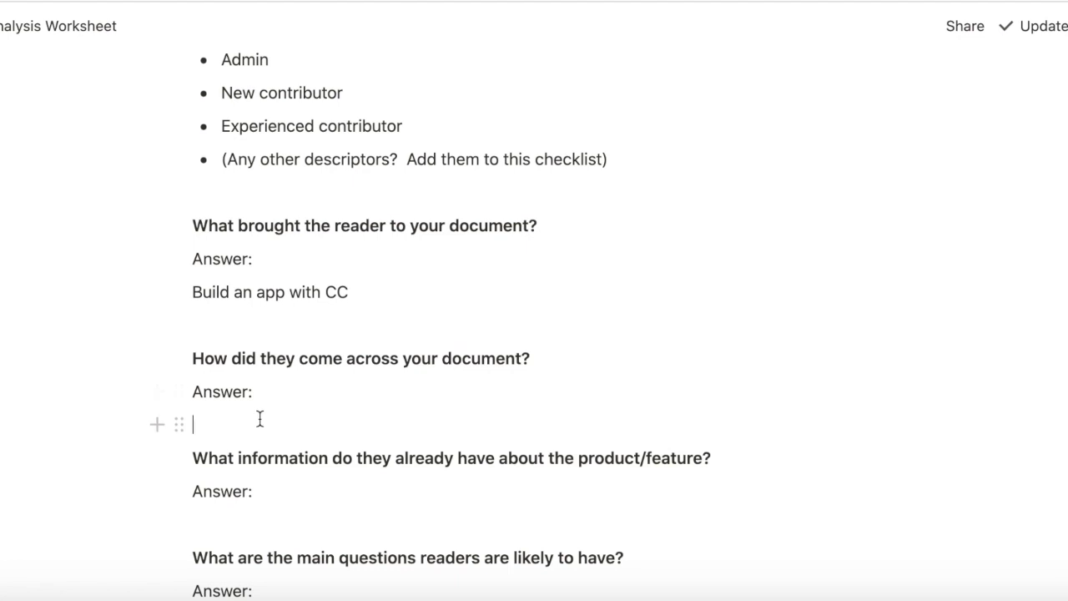
{"action": "type", "text": "Docs,"}
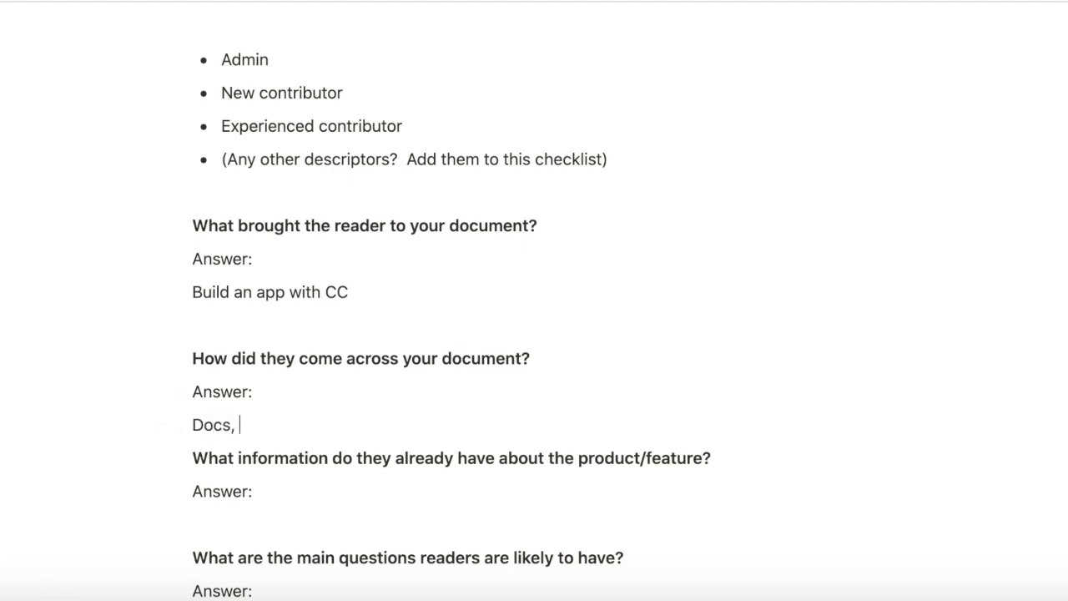
{"action": "type", "text": " Marketing"}
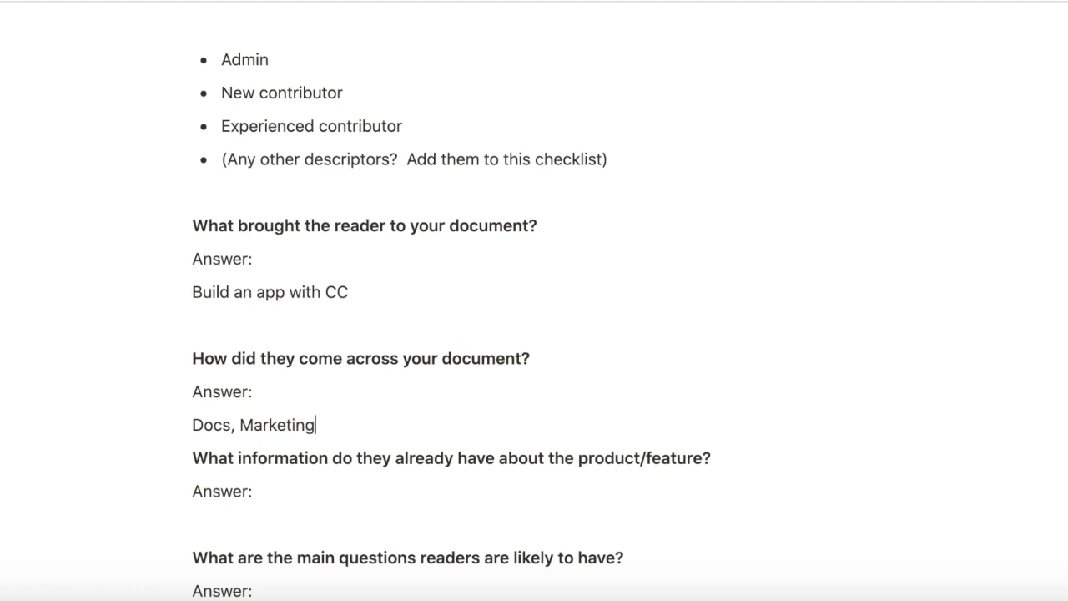
{"action": "type", "text": ", SEs,"}
{"action": "type", "text": "Social media"}
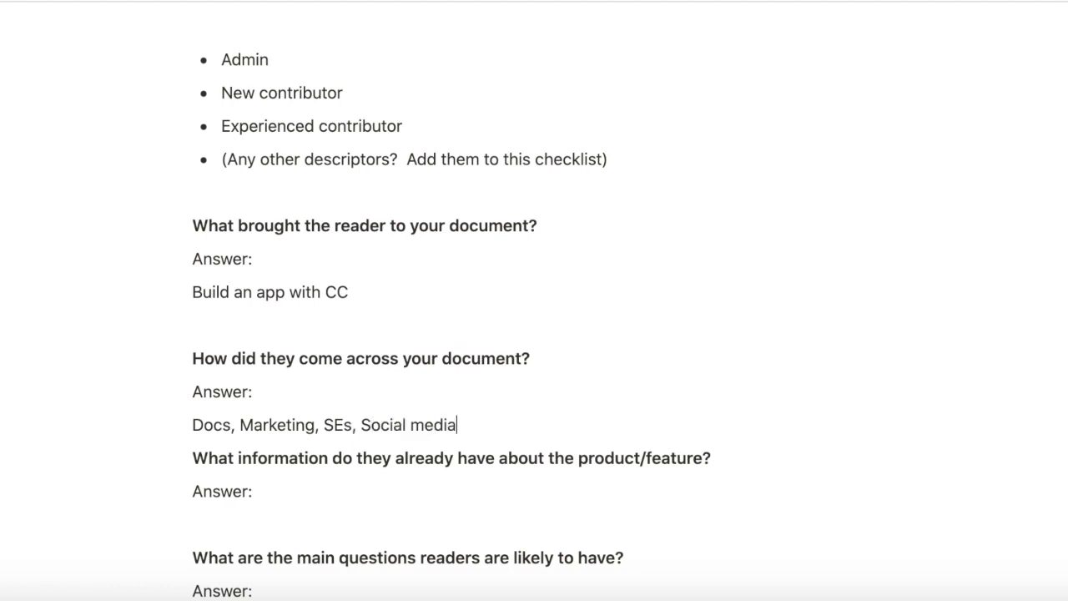
{"action": "scroll", "coordinate": [242, 435], "scroll_direction": "down", "scroll_amount": 2}
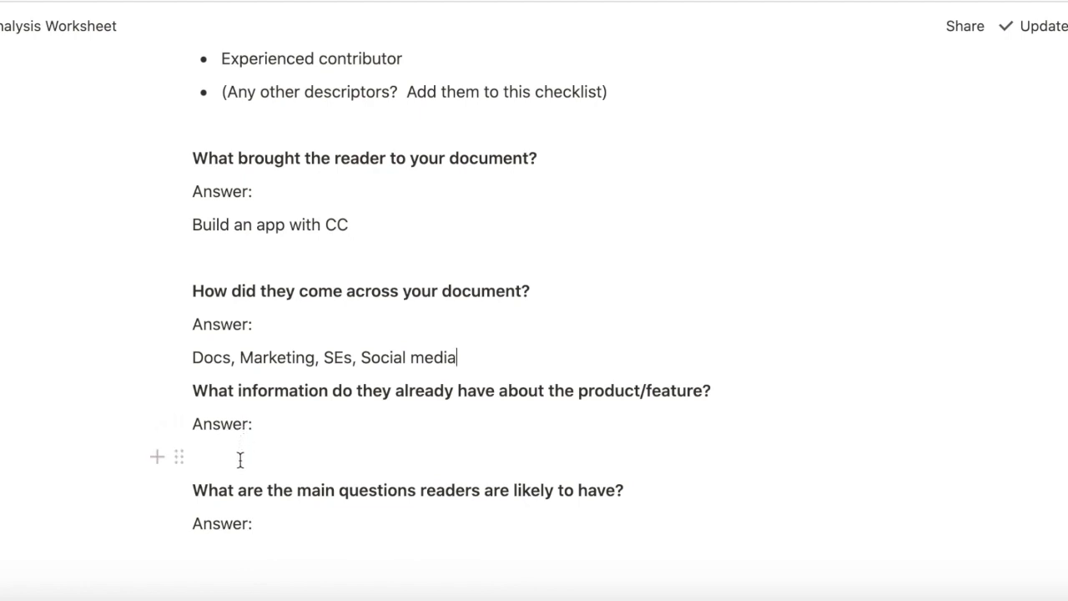
- Answer the prior-knowledge prompt: readers may know the CC console, surely Python
{"action": "left_click", "coordinate": [240, 460]}
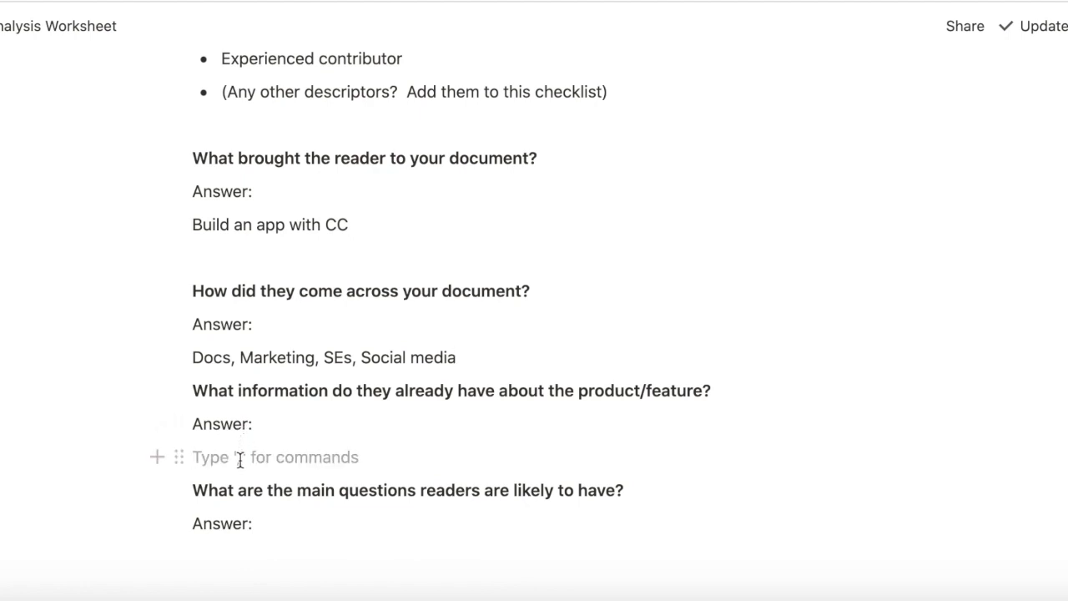
{"action": "type", "text": "They might "}
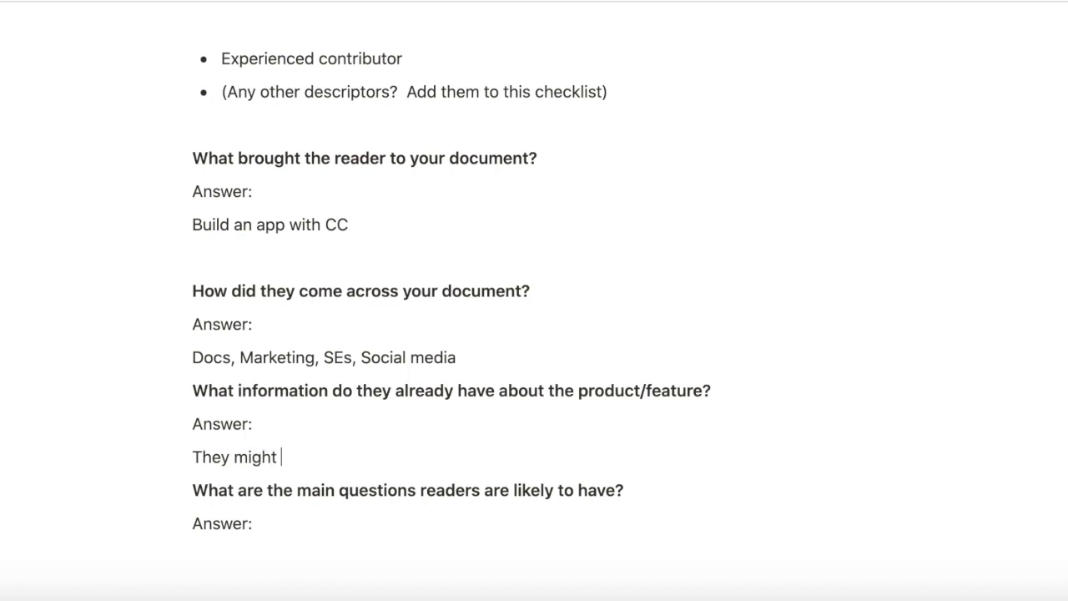
{"action": "type", "text": "be familiar with"}
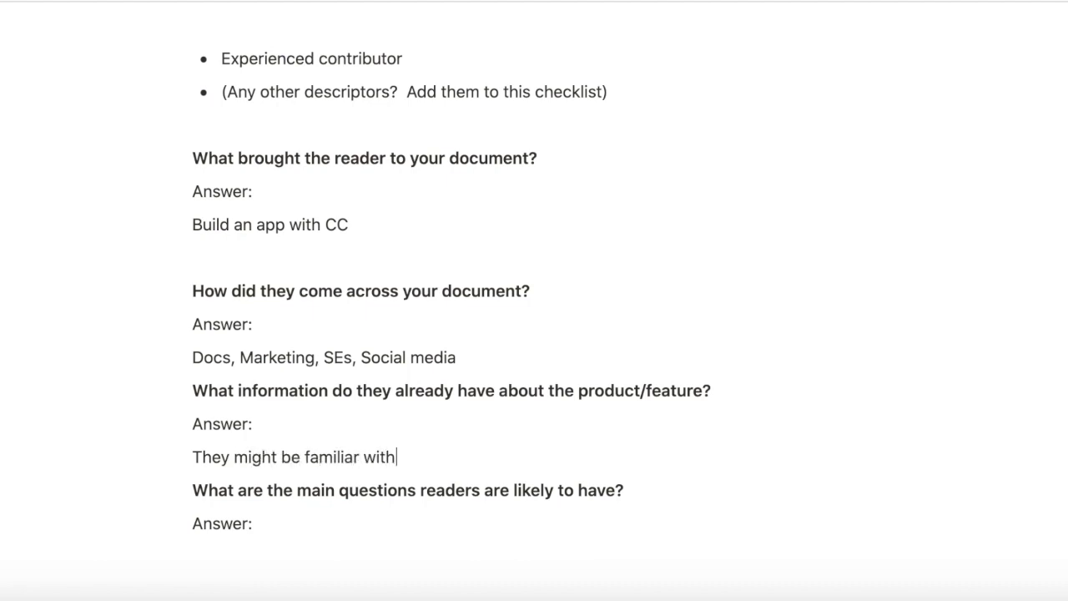
{"action": "type", "text": " the CC cons"}
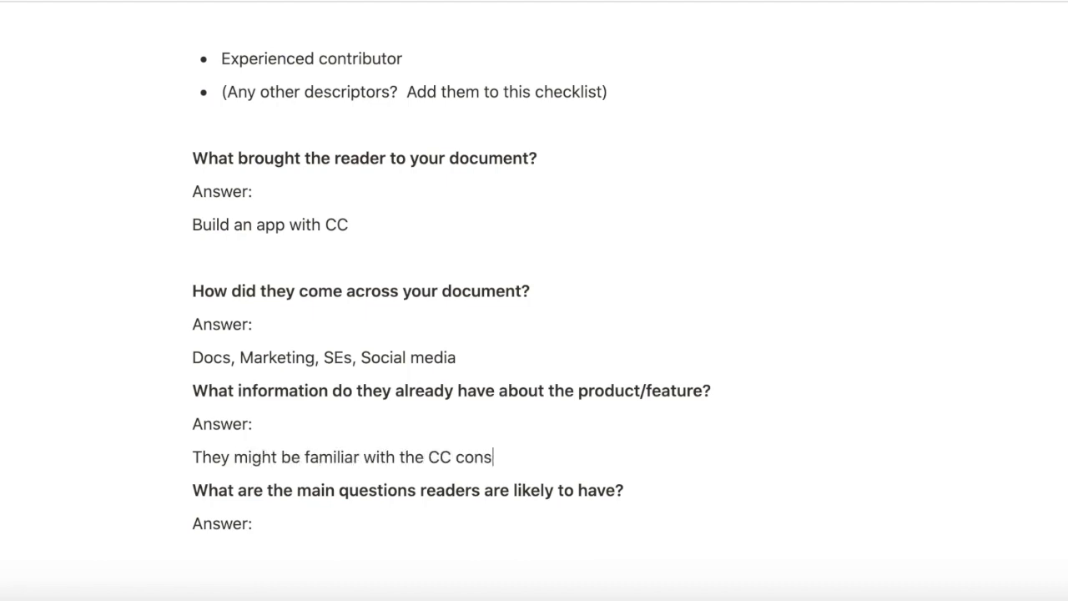
{"action": "type", "text": "ole but no"}
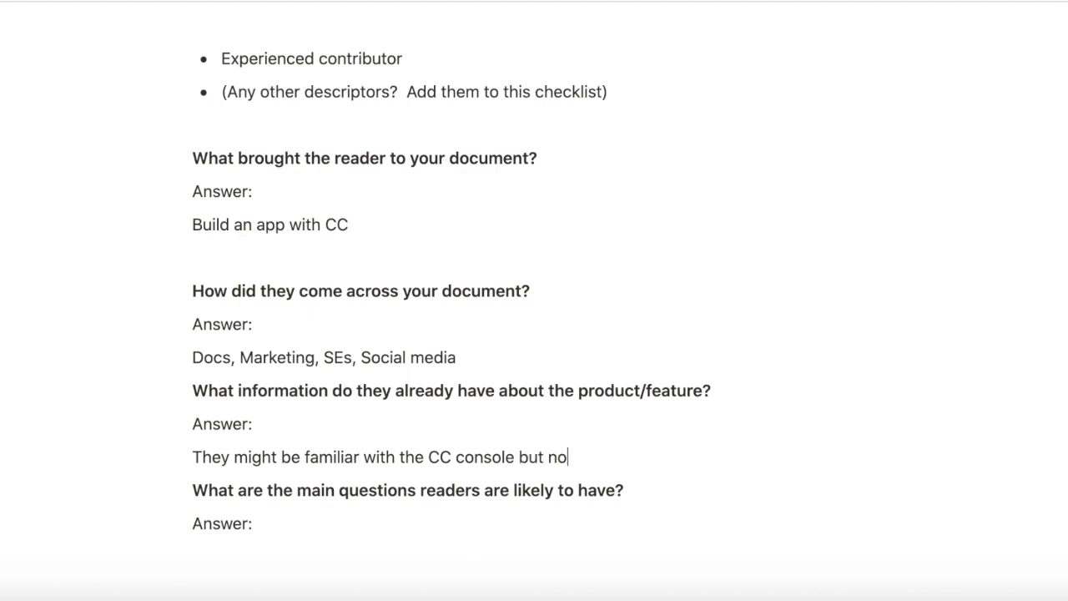
{"action": "type", "text": "t nccessarily. They are f"}
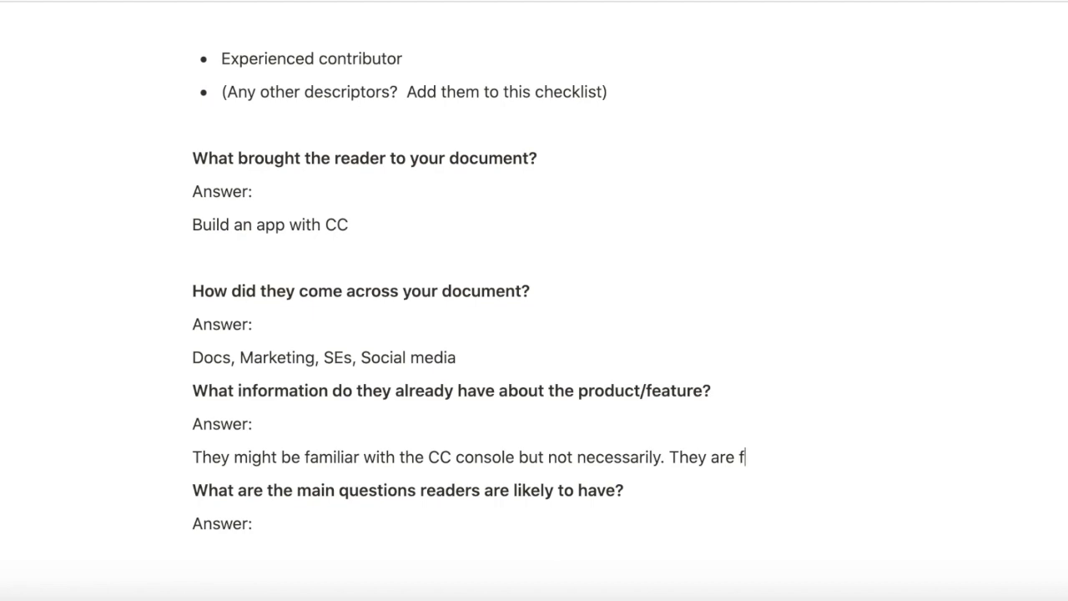
{"action": "type", "text": "amiliar wit"}
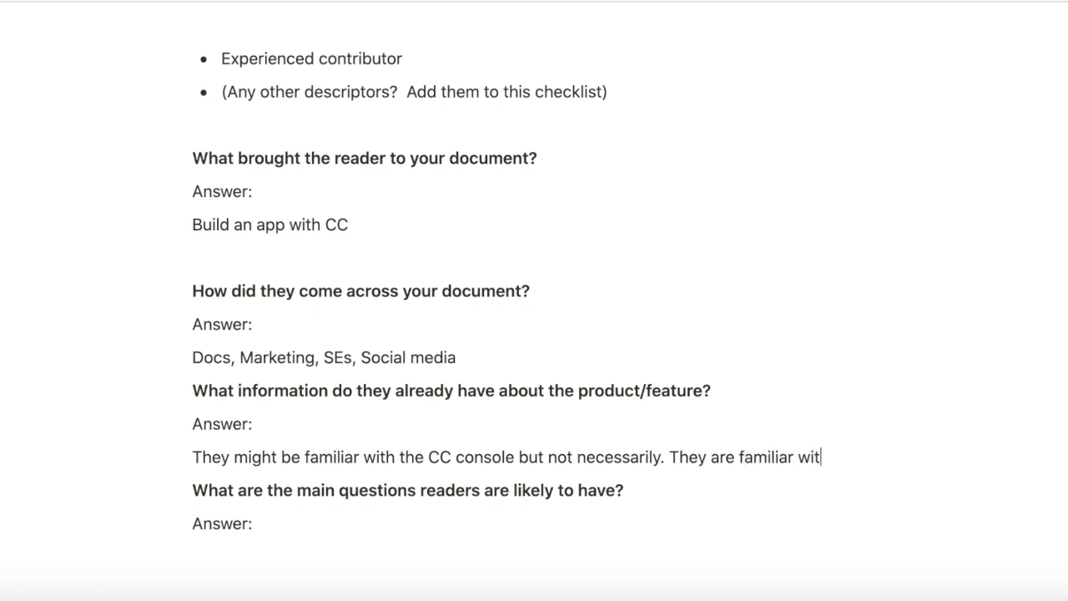
{"action": "type", "text": "h the language for the app "}
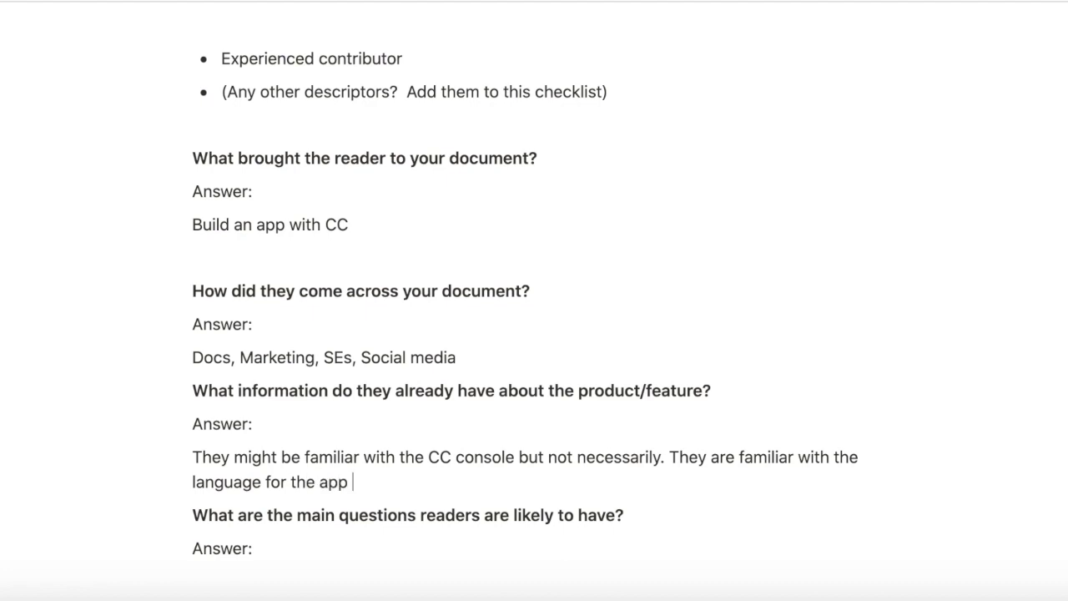
{"action": "type", "text": "(Python"}
{"action": "scroll", "coordinate": [270, 429], "scroll_direction": "down", "scroll_amount": 3}
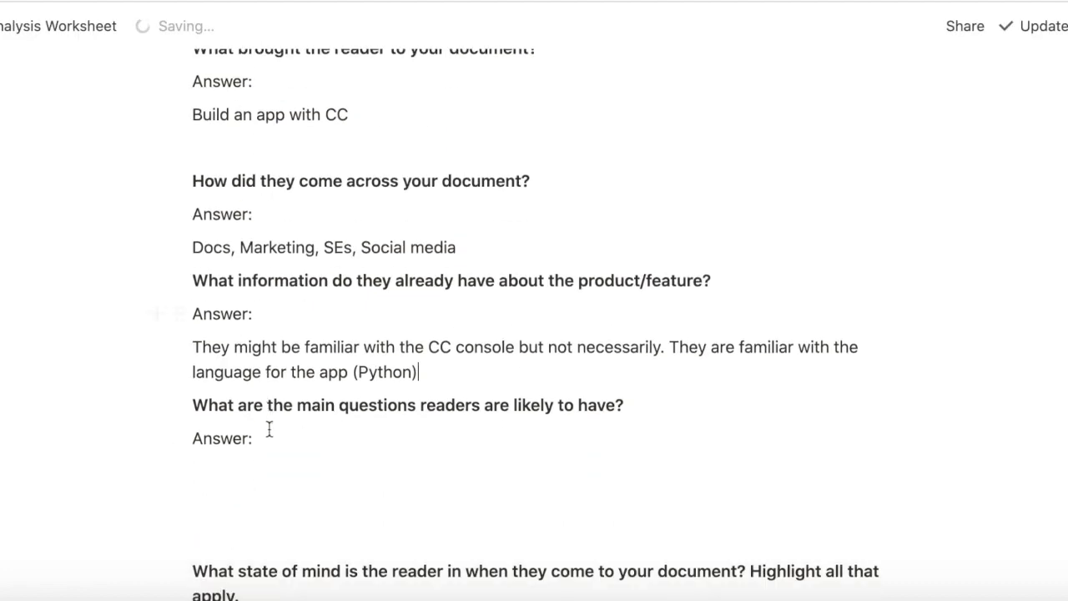
{"action": "scroll", "coordinate": [351, 443], "scroll_direction": "down", "scroll_amount": 1}
- List four reader questions: create a CC account, create a CC cluster, connect to the cluster, run queries
{"action": "left_click", "coordinate": [316, 434]}
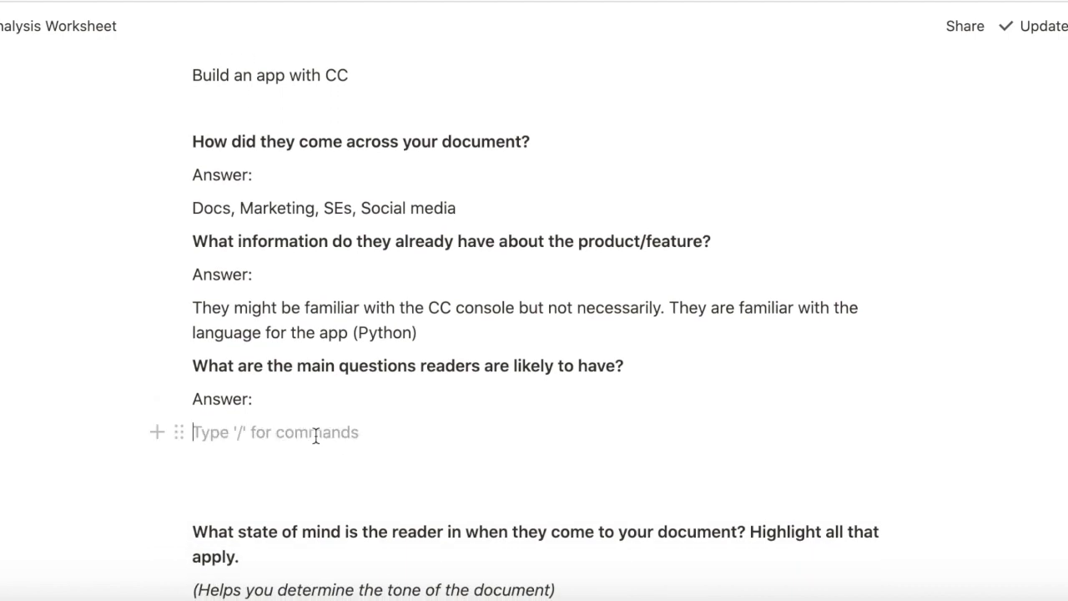
{"action": "type", "text": "How do I create a CC a"}
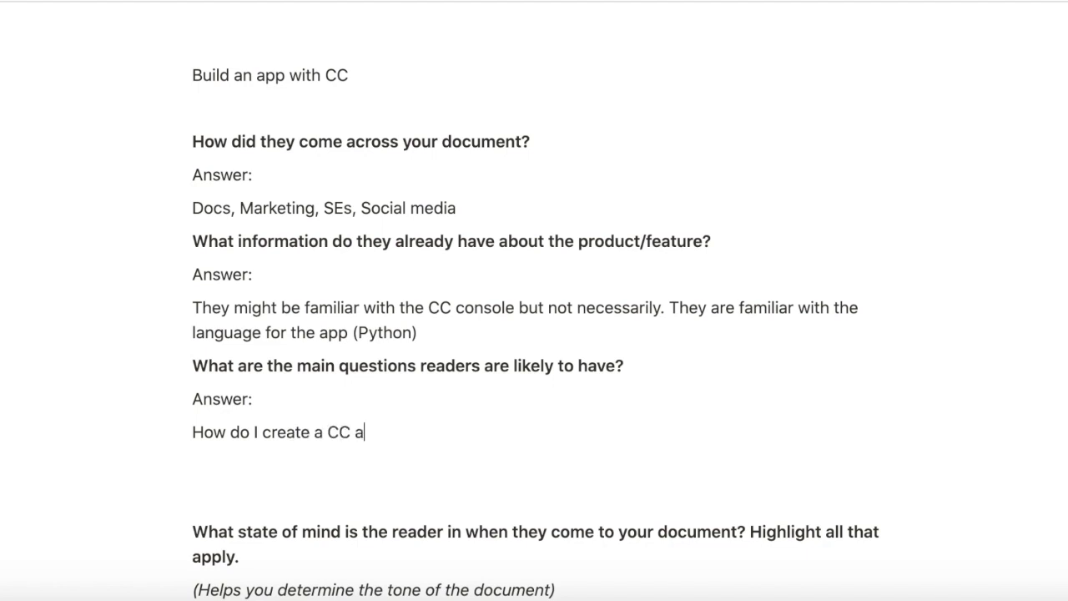
{"action": "type", "text": "ccount?"}
{"action": "key", "text": "Return"}
{"action": "type", "text": "How "}
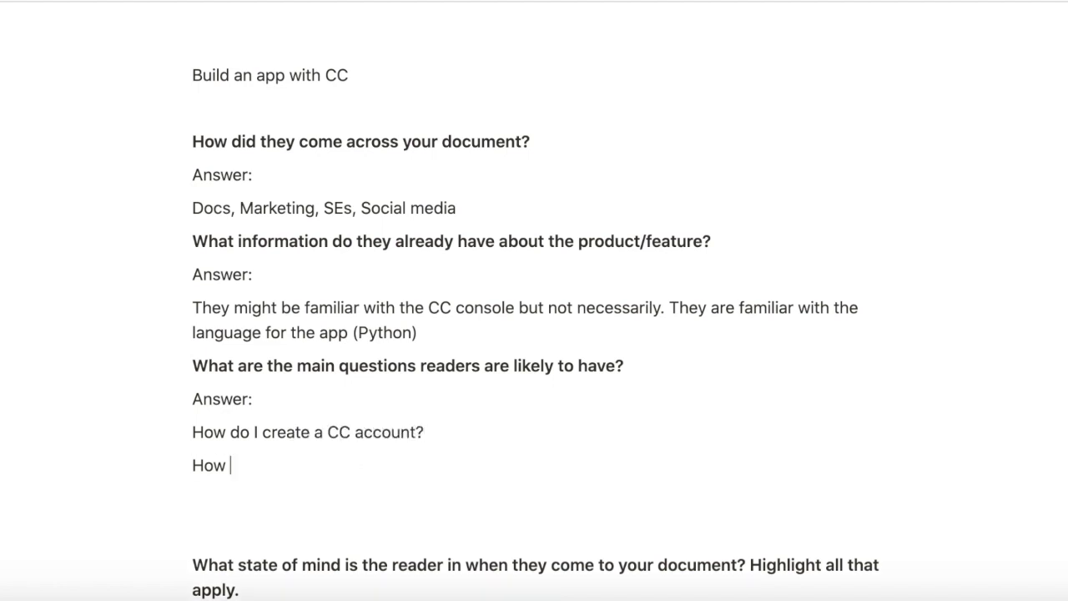
{"action": "type", "text": "do I create a"}
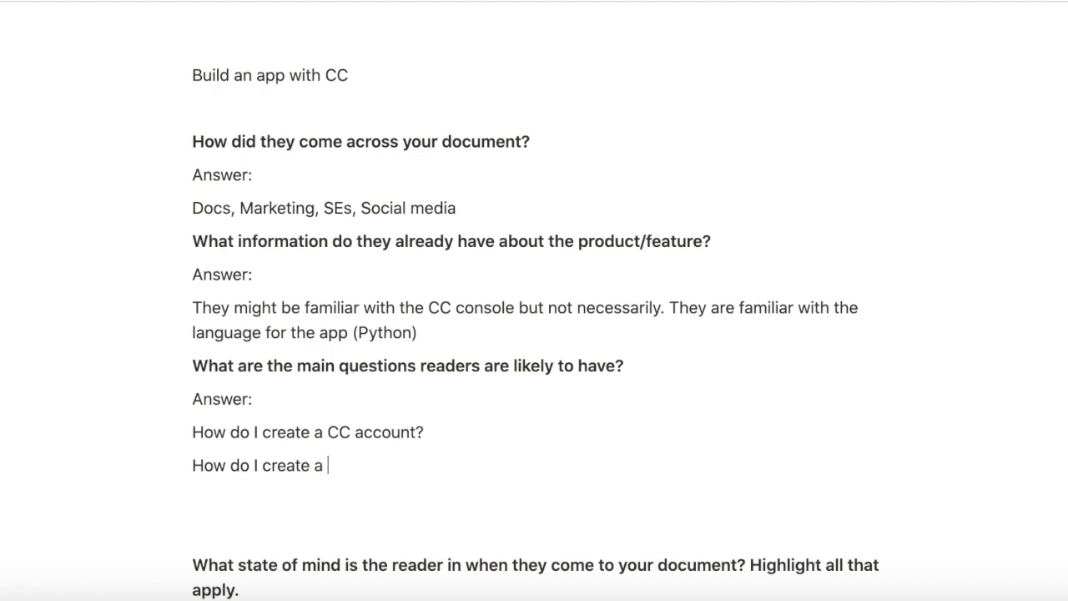
{"action": "type", "text": " CC cluster"}
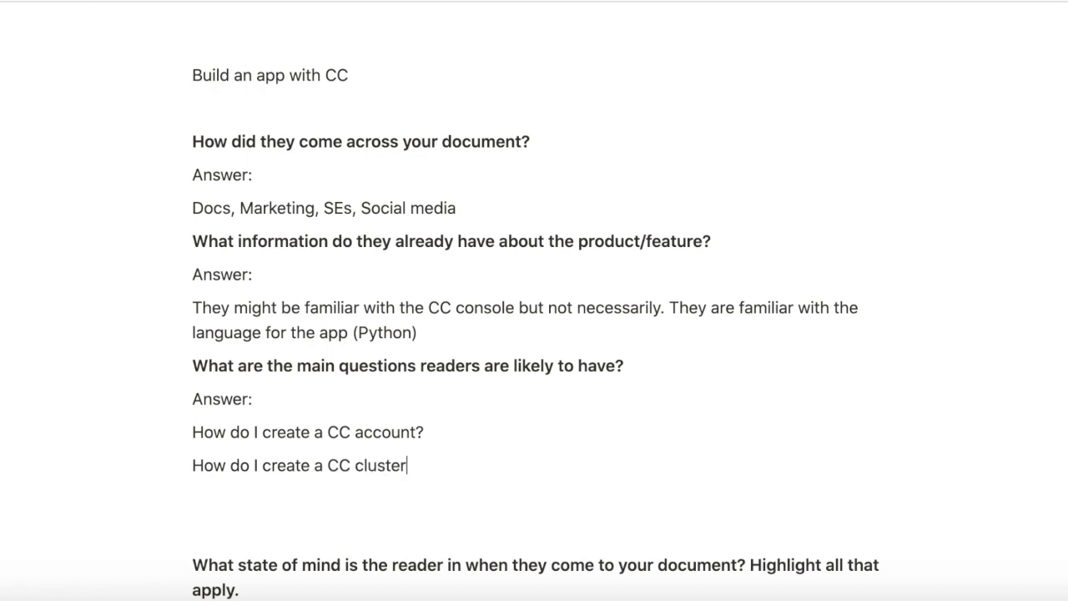
{"action": "type", "text": "?"}
{"action": "key", "text": "Return"}
{"action": "type", "text": "Hw"}
{"action": "key", "text": "BackSpace"}
{"action": "type", "text": "ow"}
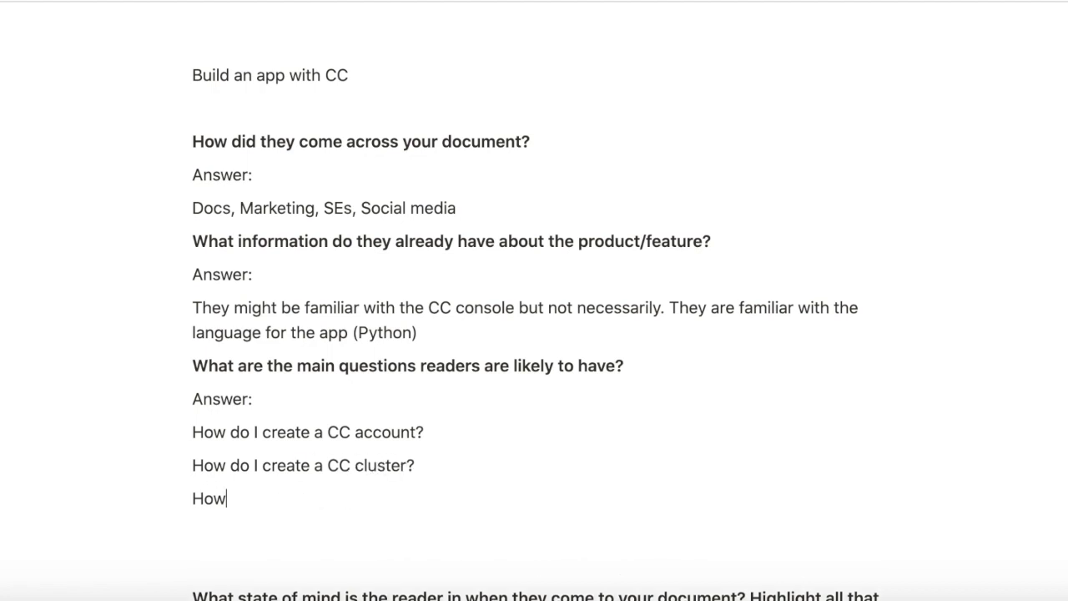
{"action": "type", "text": " do I connect to the clu"}
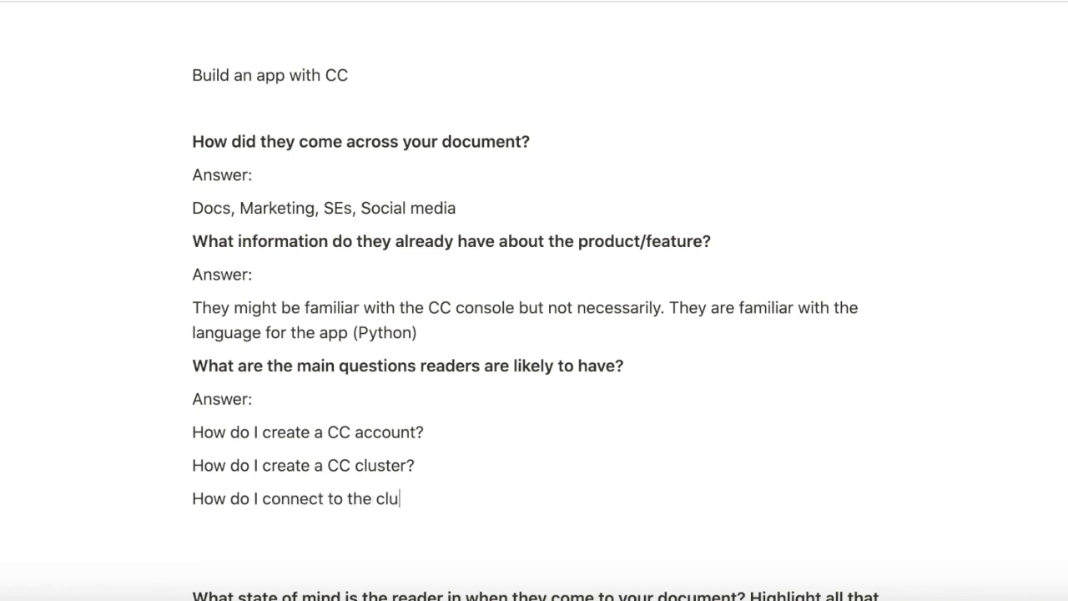
{"action": "type", "text": "ster?"}
{"action": "key", "text": "Return"}
{"action": "type", "text": "How do I ru"}
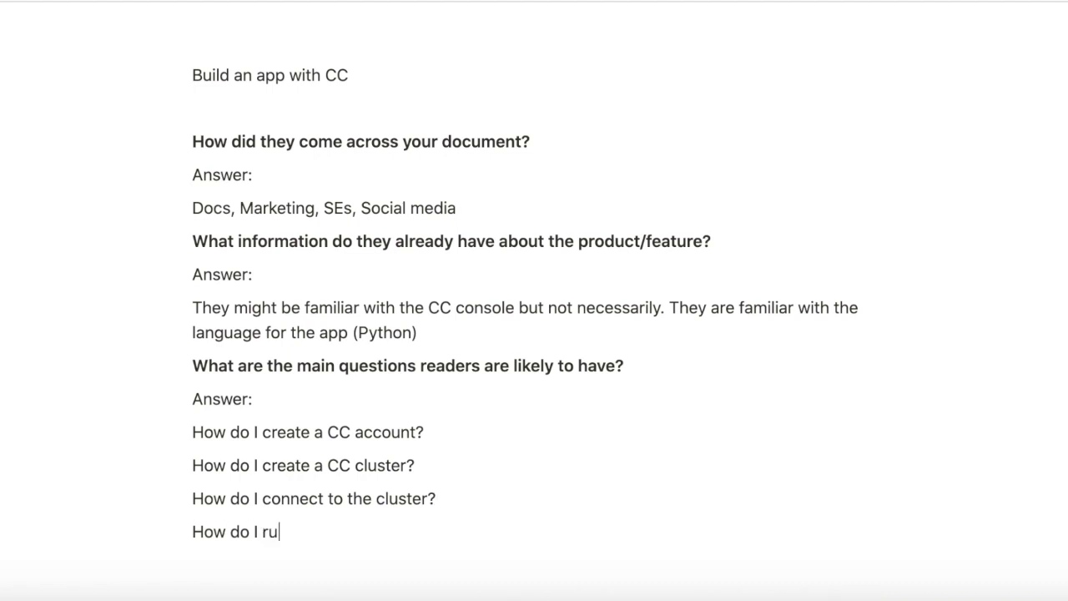
{"action": "type", "text": "n ques"}
{"action": "type", "text": "ies?"}
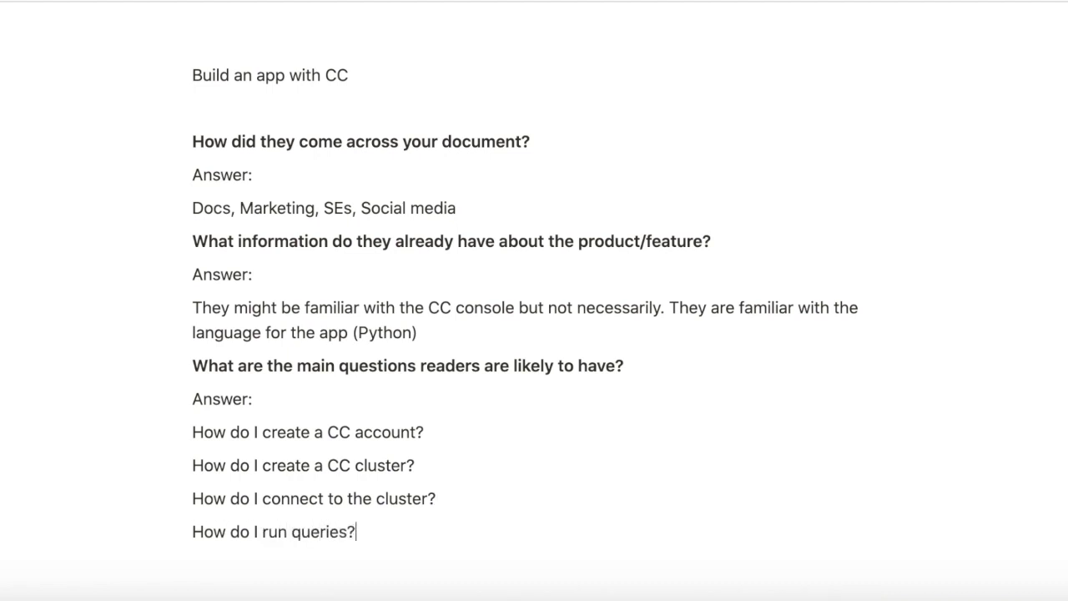
{"action": "scroll", "coordinate": [560, 422], "scroll_direction": "down", "scroll_amount": 1}
- Reword the third question to 'How do I connect the app to the cluster?'
{"action": "left_click", "coordinate": [322, 446]}
{"action": "type", "text": "that app"}
{"action": "key", "text": "BackSpace"}
{"action": "key", "text": "BackSpace"}
{"action": "key", "text": "BackSpace"}
{"action": "key", "text": "BackSpace"}
{"action": "key", "text": "BackSpace"}
{"action": "key", "text": "BackSpace"}
{"action": "type", "text": "e app t"}
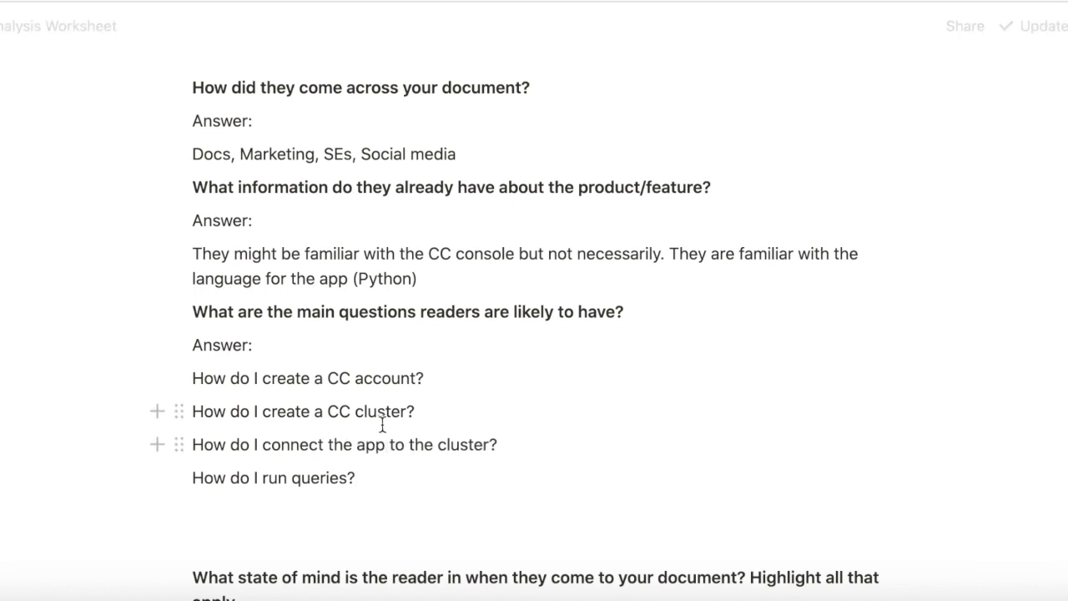
{"action": "scroll", "coordinate": [380, 425], "scroll_direction": "down", "scroll_amount": 2}
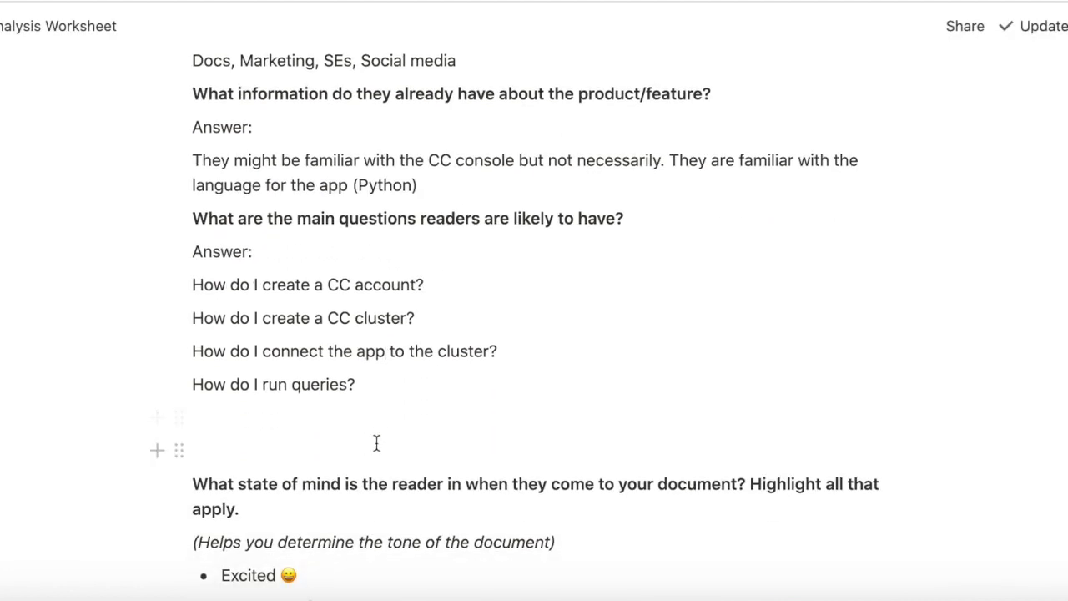
- Color the reader mood Excited green
{"action": "scroll", "coordinate": [376, 443], "scroll_direction": "down", "scroll_amount": 5}
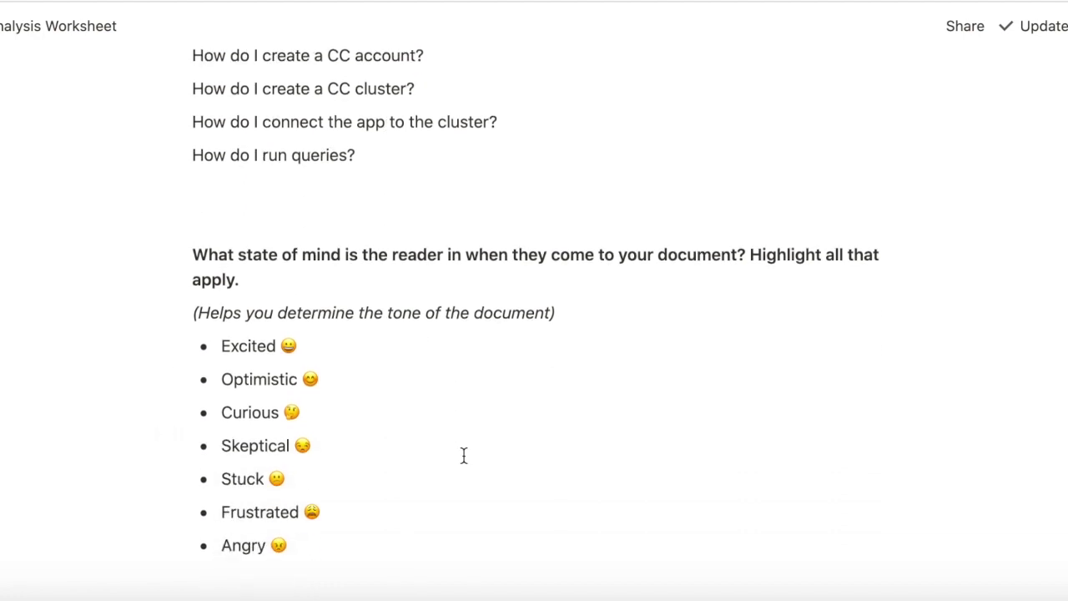
{"action": "scroll", "coordinate": [463, 457], "scroll_direction": "down", "scroll_amount": 2}
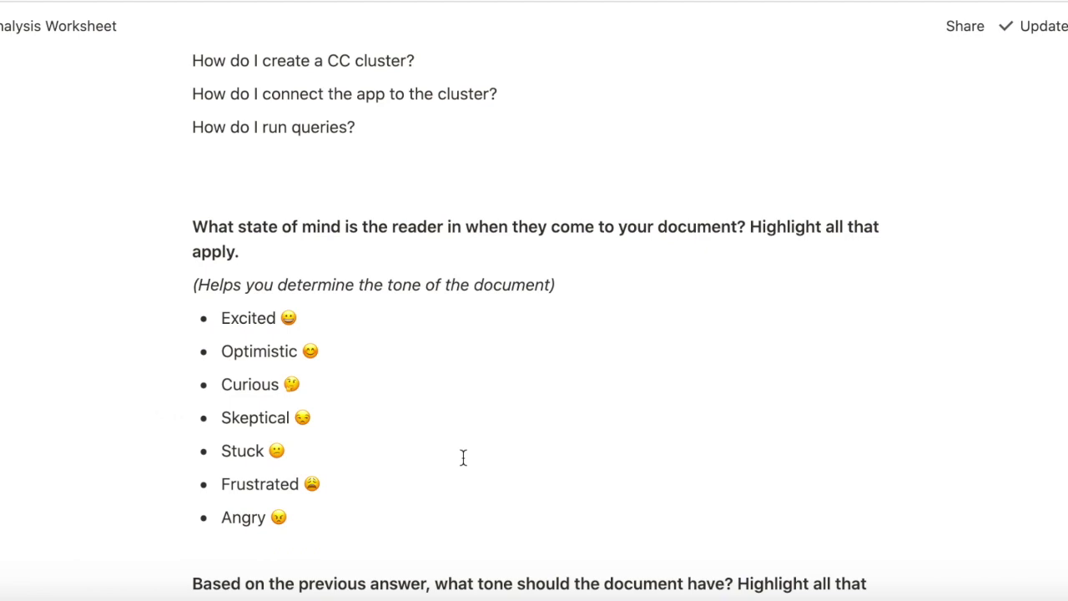
{"action": "double_click", "coordinate": [244, 276]}
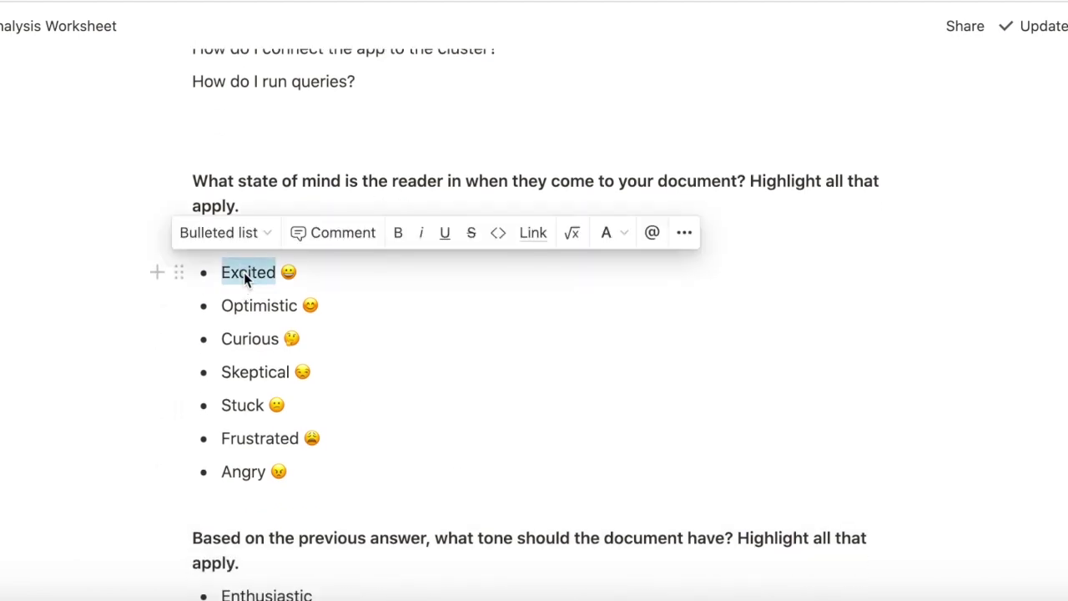
{"action": "right_click", "coordinate": [246, 275]}
{"action": "left_click", "coordinate": [609, 237]}
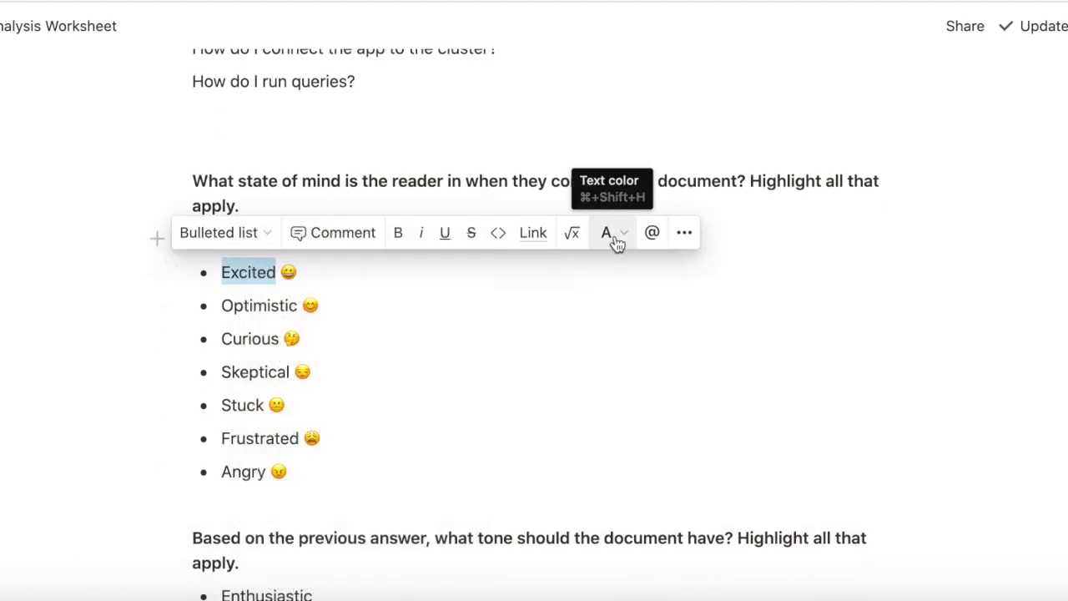
{"action": "left_click", "coordinate": [612, 238]}
{"action": "left_click", "coordinate": [577, 441]}
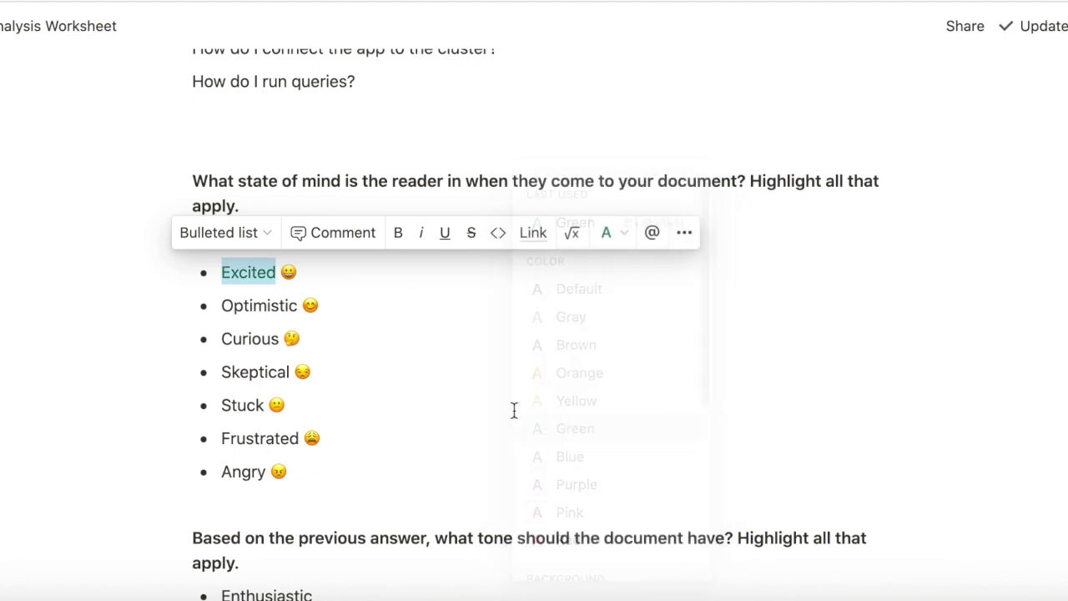
- Color Optimistic, Curious and Skeptical green as well
{"action": "double_click", "coordinate": [253, 302]}
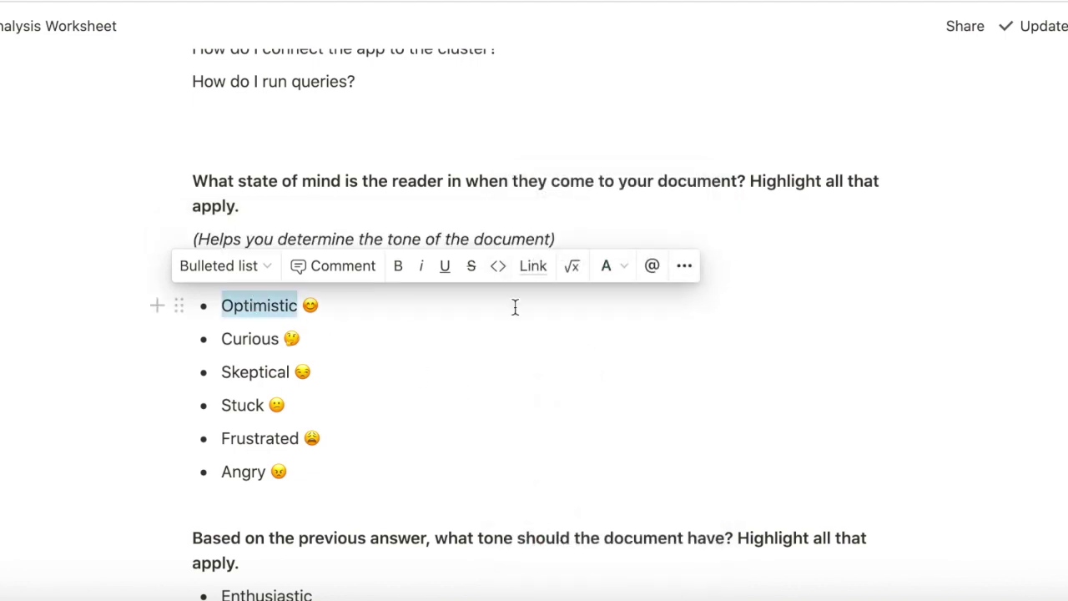
{"action": "left_click", "coordinate": [617, 269]}
{"action": "left_click", "coordinate": [598, 438]}
{"action": "double_click", "coordinate": [240, 335]}
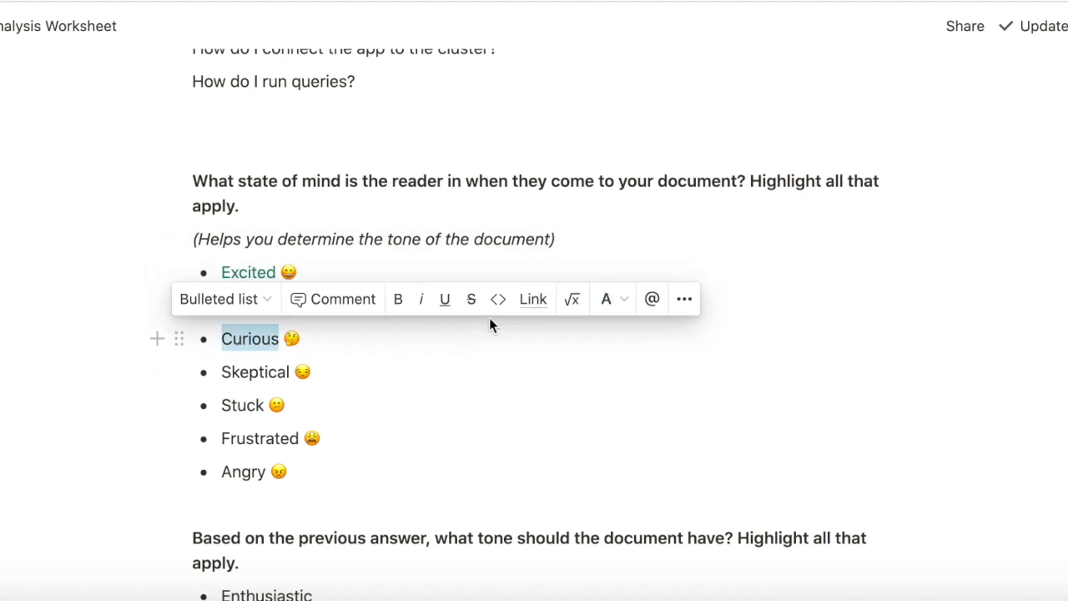
{"action": "left_click", "coordinate": [617, 301]}
{"action": "left_click", "coordinate": [608, 440]}
{"action": "double_click", "coordinate": [260, 373]}
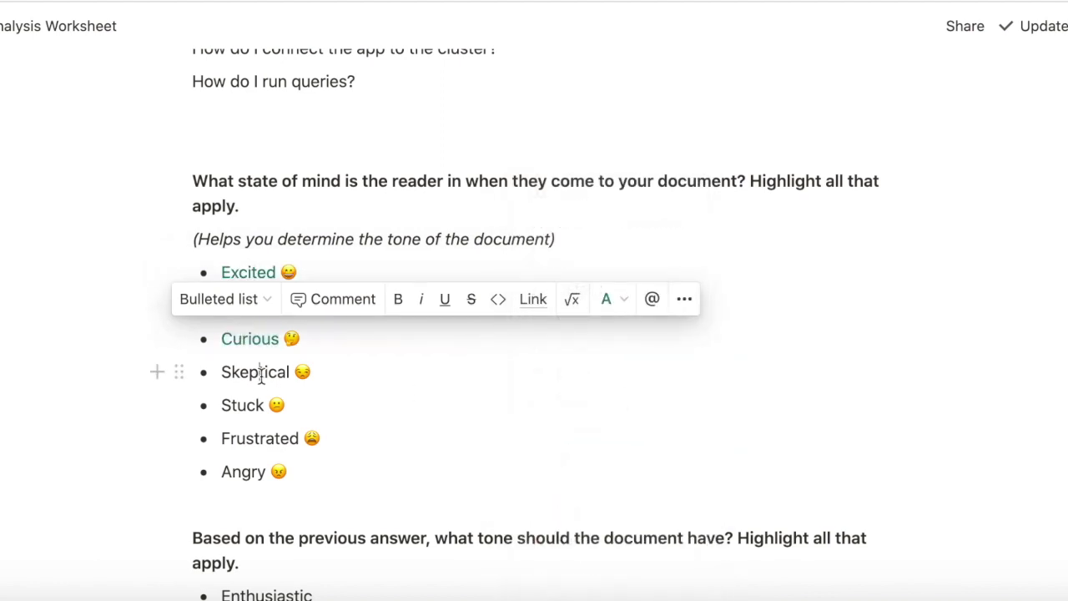
{"action": "left_click", "coordinate": [615, 352]}
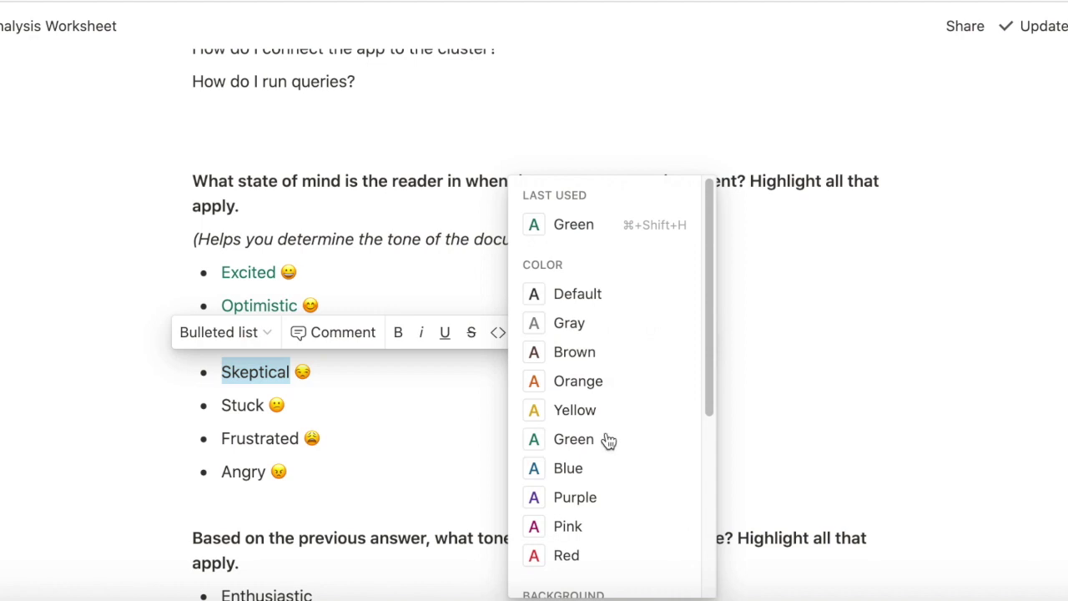
{"action": "left_click", "coordinate": [605, 437]}
{"action": "scroll", "coordinate": [606, 523], "scroll_direction": "down", "scroll_amount": 5}
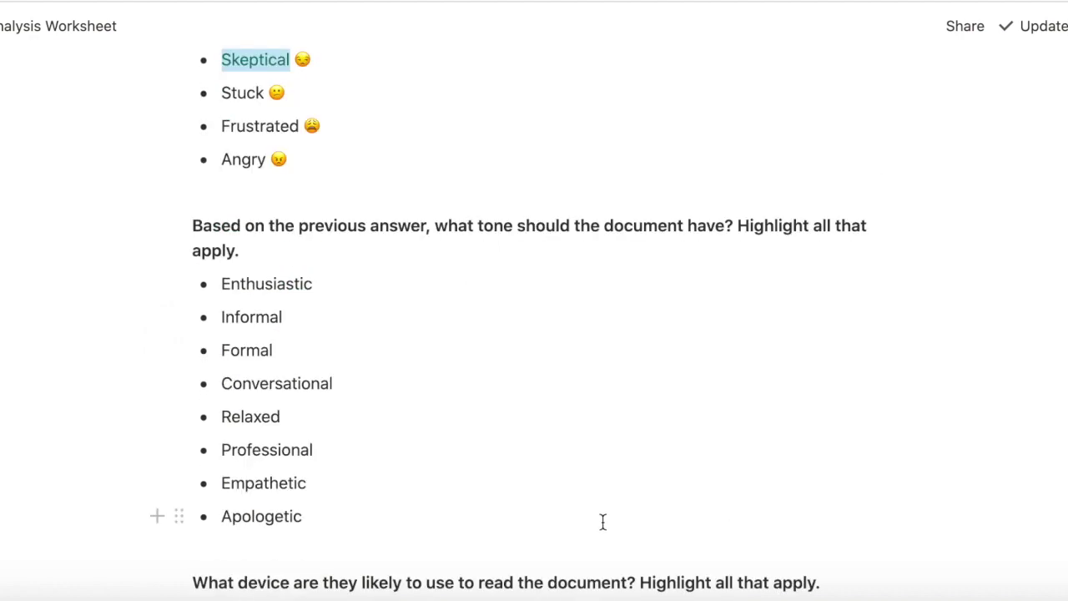
{"action": "scroll", "coordinate": [602, 521], "scroll_direction": "down", "scroll_amount": 1}
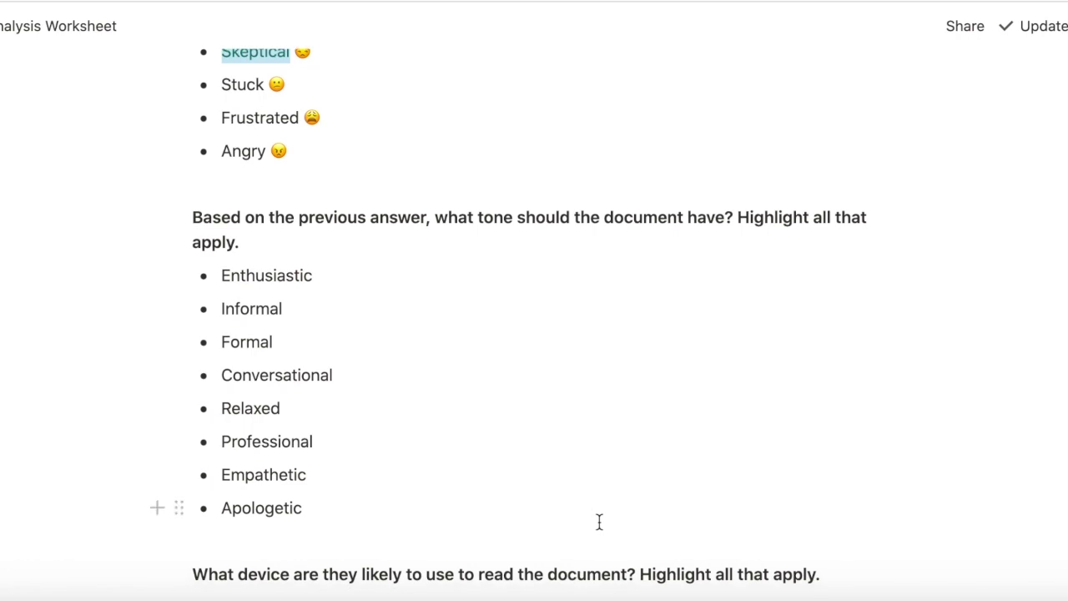
- Make the document tone Conversational green, then select Professional for coloring
{"action": "double_click", "coordinate": [277, 375]}
{"action": "left_click", "coordinate": [613, 337]}
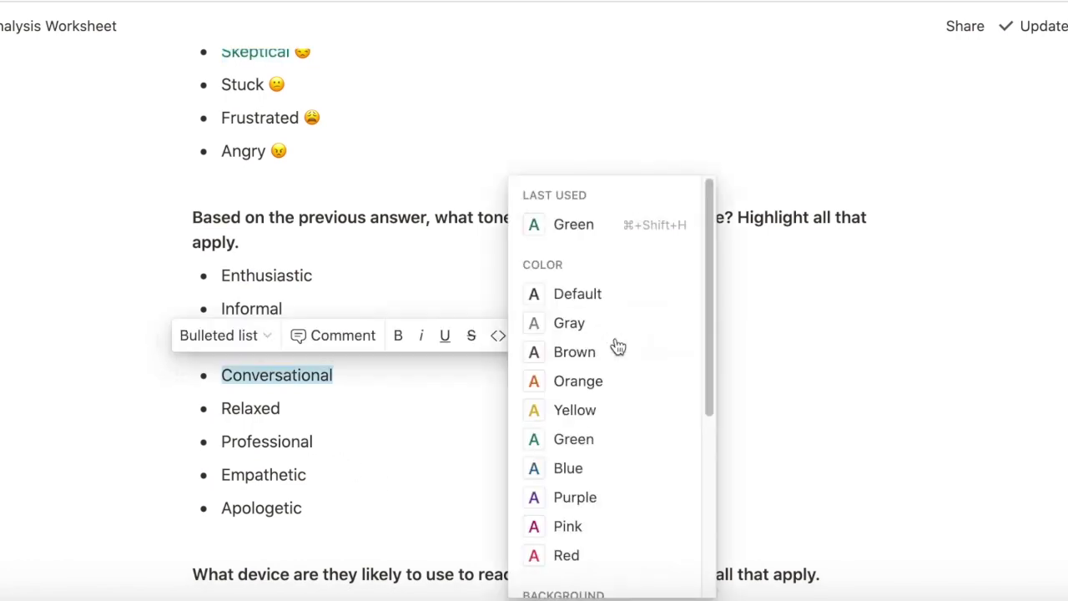
{"action": "left_click", "coordinate": [607, 440]}
{"action": "double_click", "coordinate": [267, 441]}
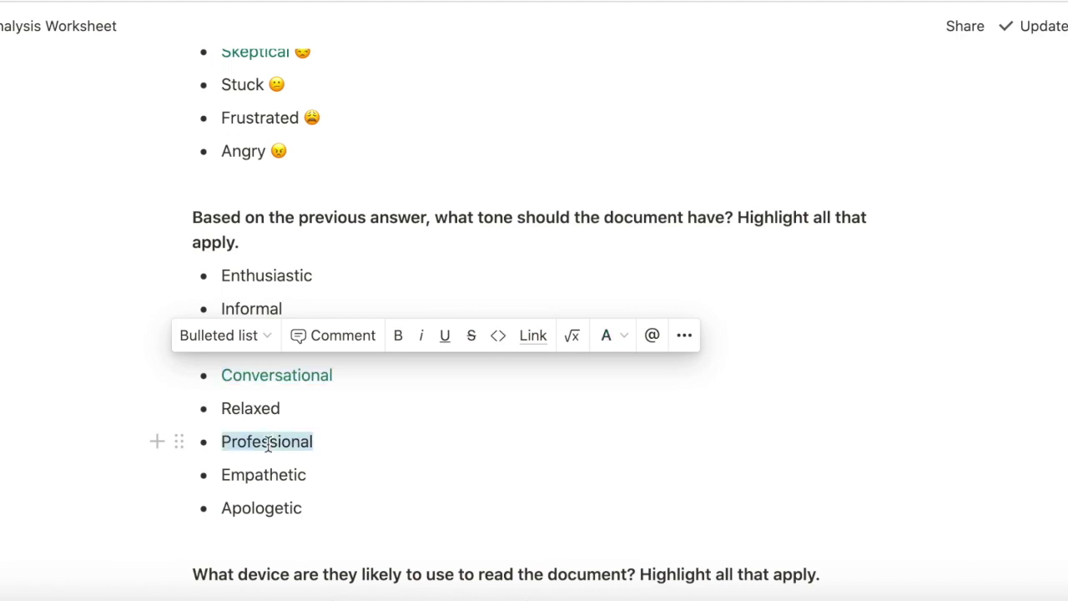
{"action": "left_click", "coordinate": [611, 403]}
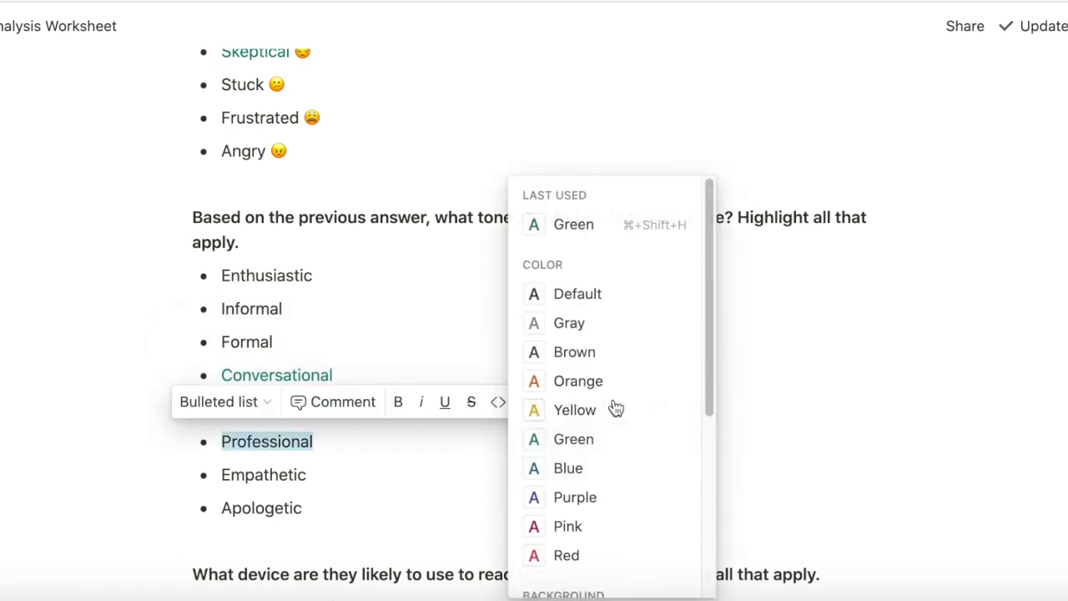
- Turn Professional green in the tone list
{"action": "left_click", "coordinate": [612, 451]}
{"action": "left_click", "coordinate": [606, 475]}
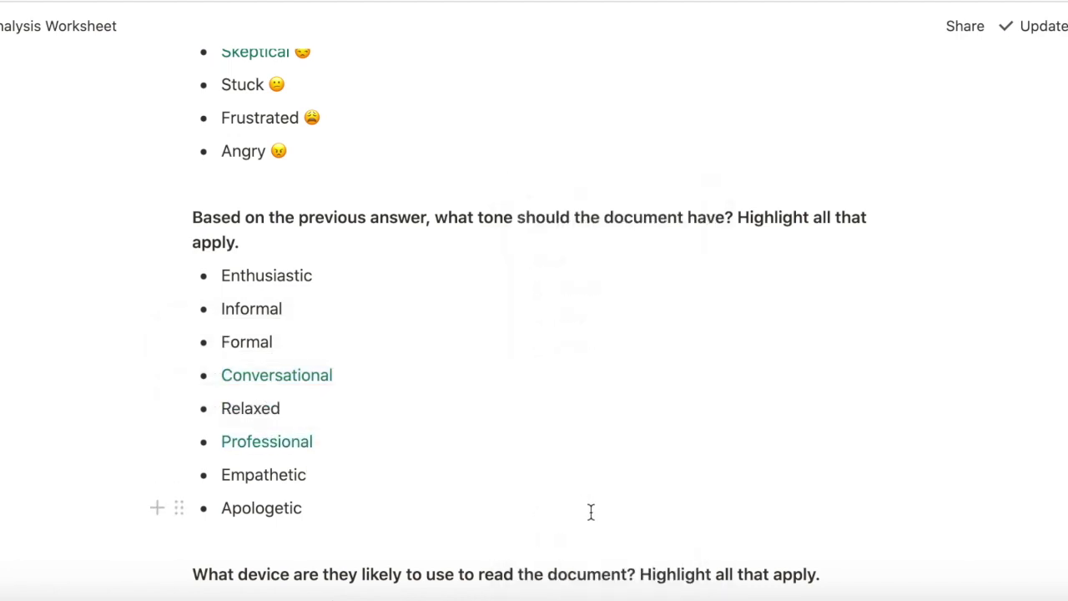
{"action": "scroll", "coordinate": [590, 512], "scroll_direction": "down", "scroll_amount": 1}
{"action": "scroll", "coordinate": [590, 511], "scroll_direction": "down", "scroll_amount": 1}
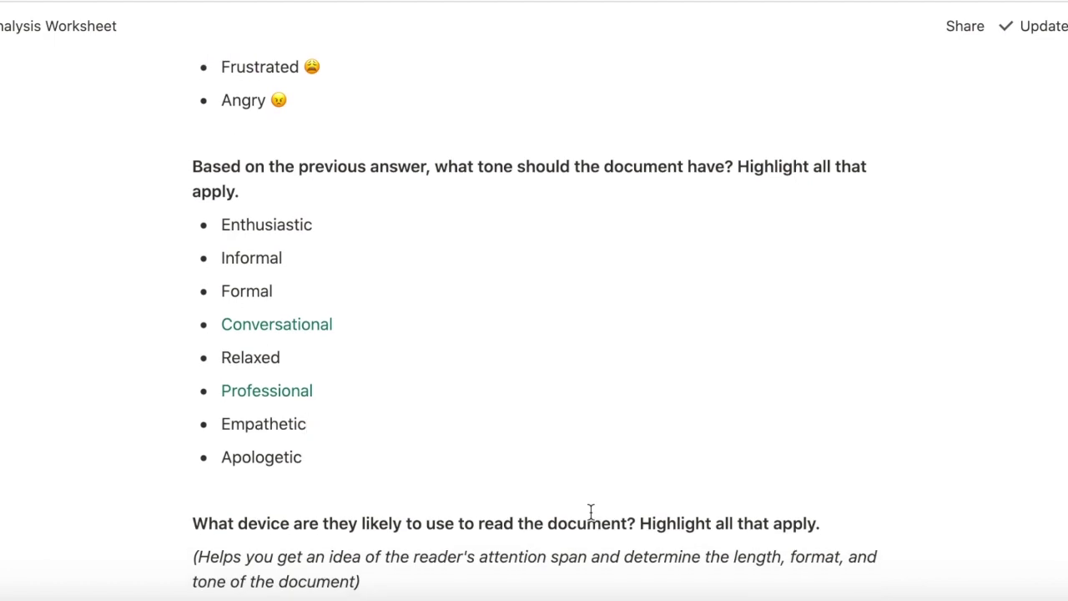
{"action": "scroll", "coordinate": [589, 511], "scroll_direction": "down", "scroll_amount": 2}
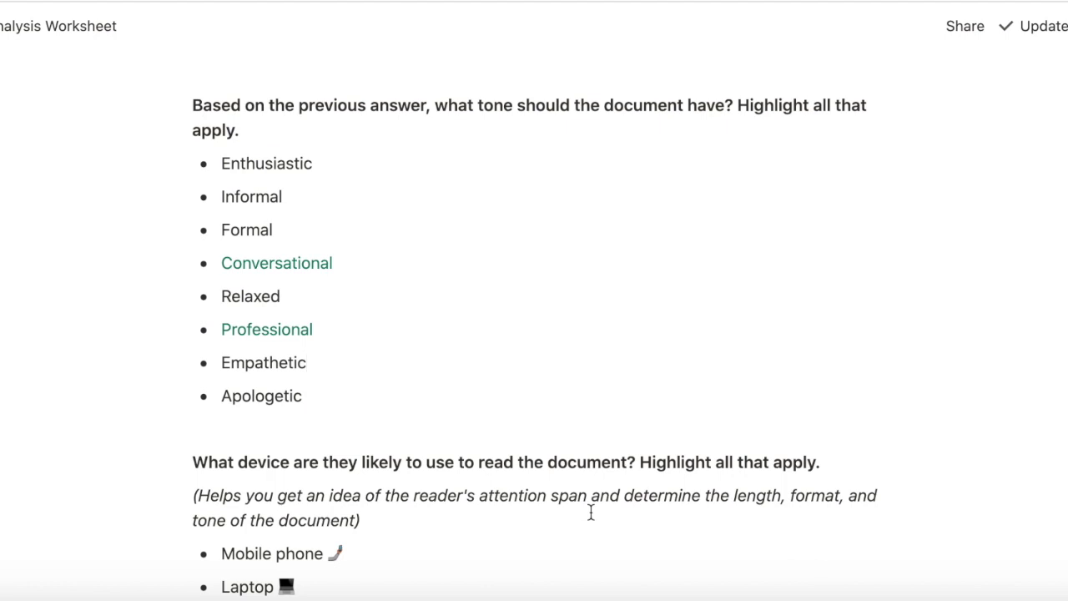
{"action": "scroll", "coordinate": [589, 512], "scroll_direction": "down", "scroll_amount": 6}
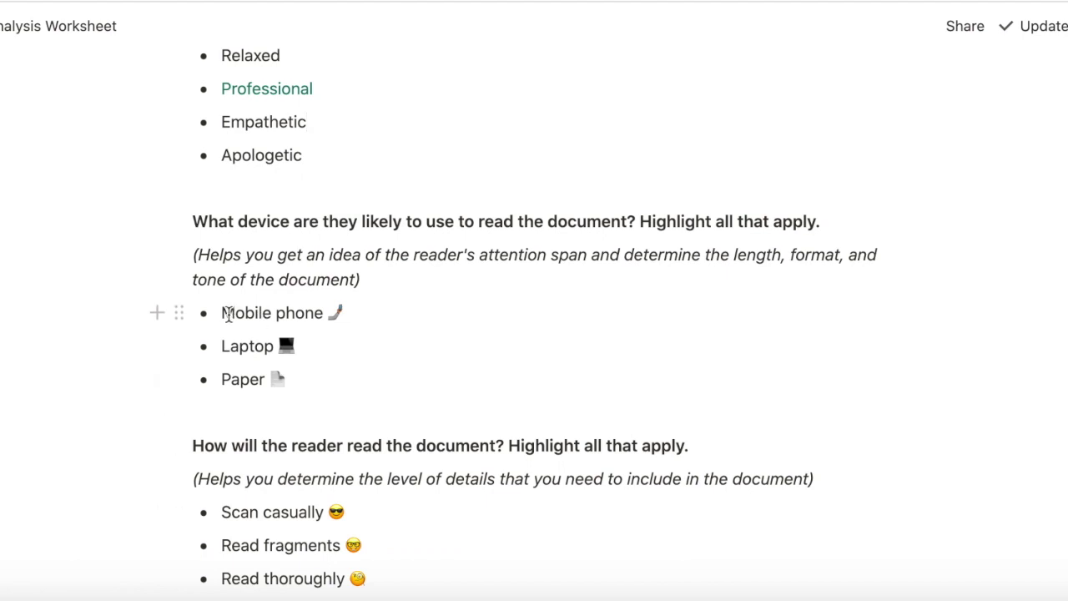
- Make Laptop green in the reading-device list, leaving Mobile phone plain
{"action": "left_click_drag", "start_coordinate": [222, 313], "coordinate": [312, 314]}
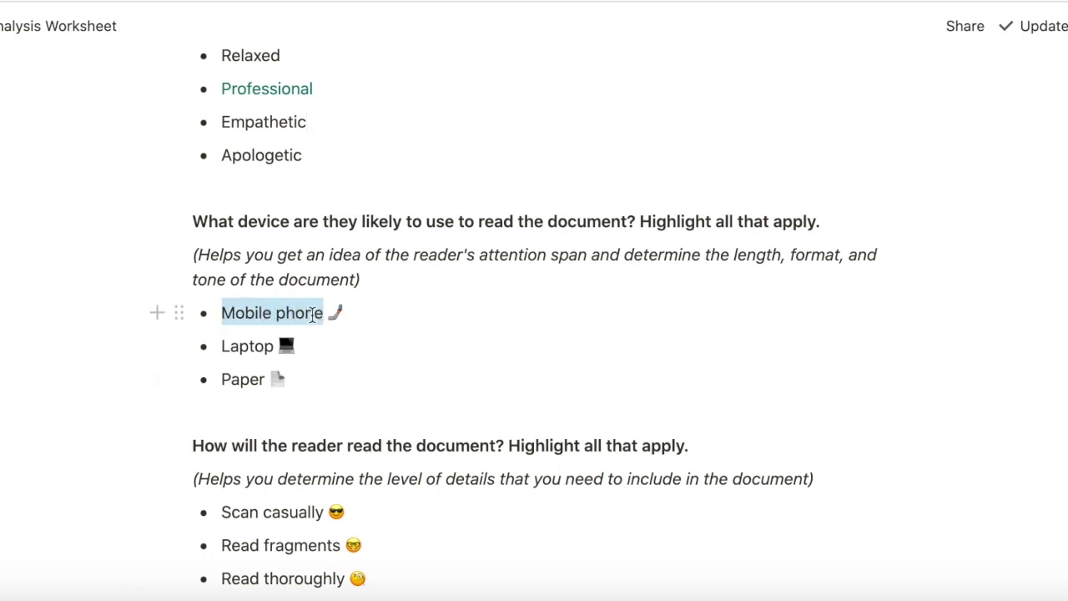
{"action": "double_click", "coordinate": [249, 345]}
{"action": "left_click", "coordinate": [624, 316]}
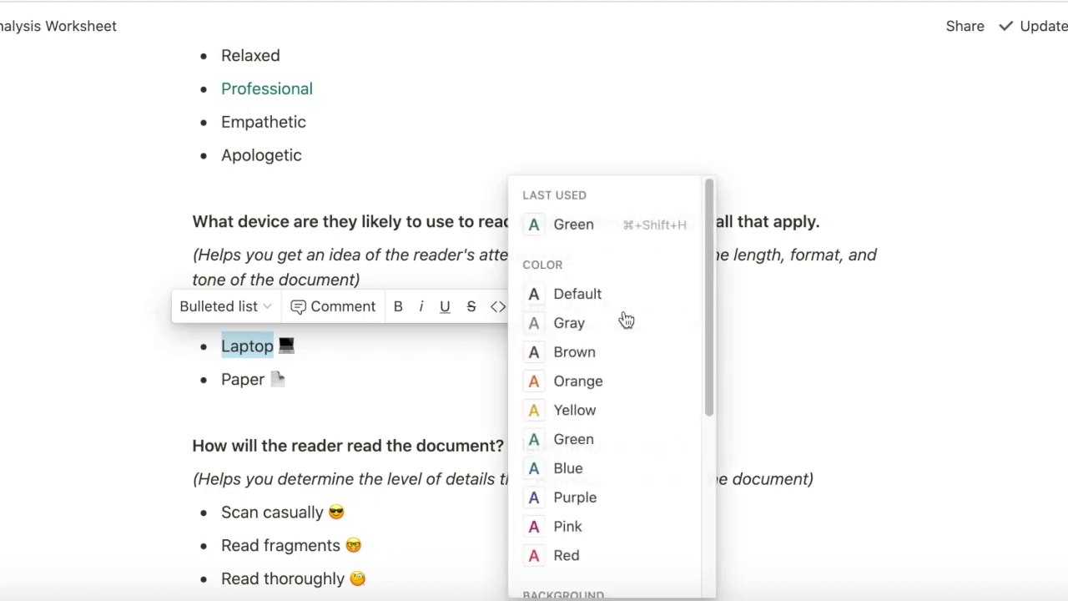
{"action": "left_click", "coordinate": [593, 440]}
{"action": "left_click", "coordinate": [455, 454]}
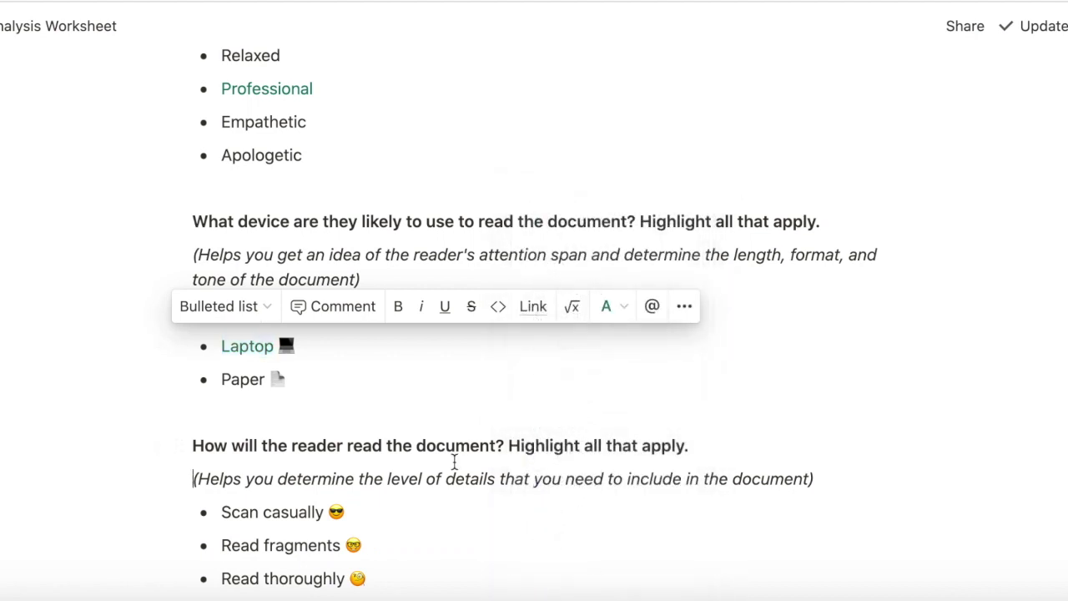
{"action": "scroll", "coordinate": [484, 503], "scroll_direction": "down", "scroll_amount": 5}
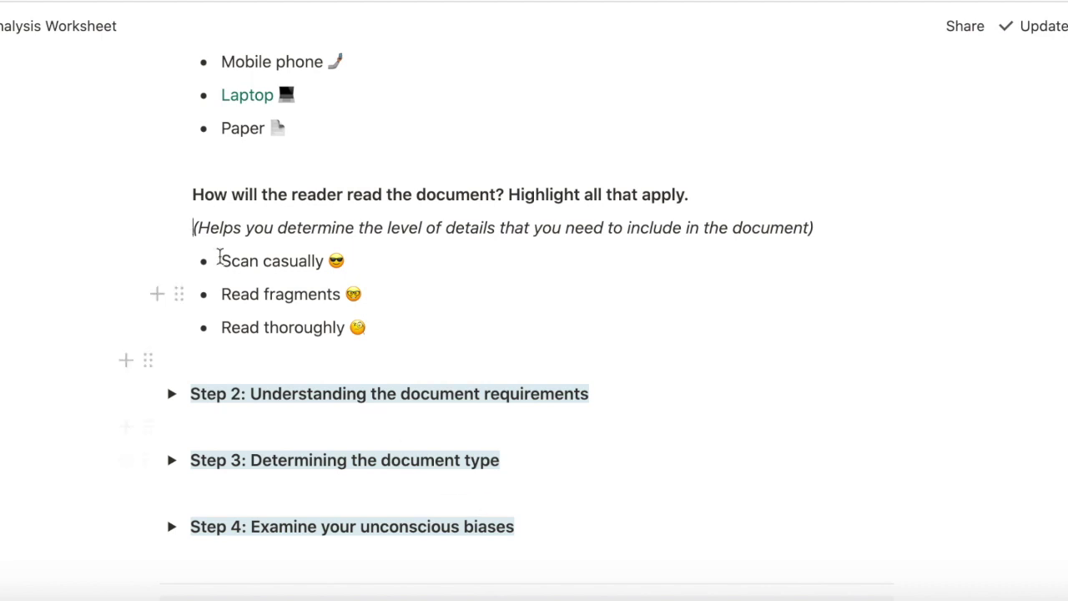
{"action": "left_click_drag", "start_coordinate": [221, 258], "coordinate": [325, 260]}
{"action": "left_click", "coordinate": [628, 227]}
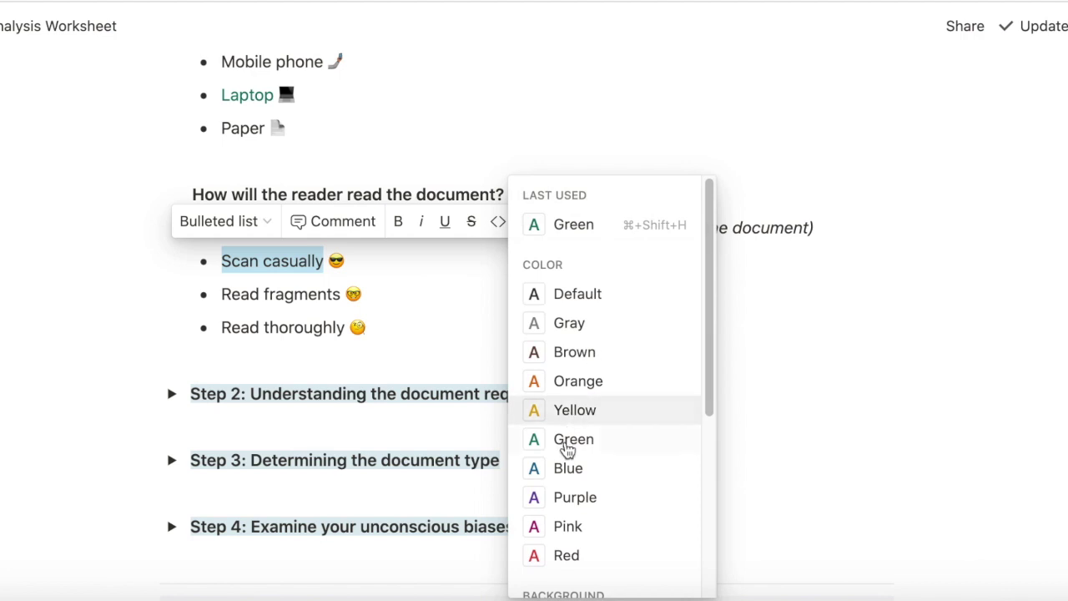
{"action": "left_click", "coordinate": [570, 442]}
{"action": "left_click", "coordinate": [245, 293]}
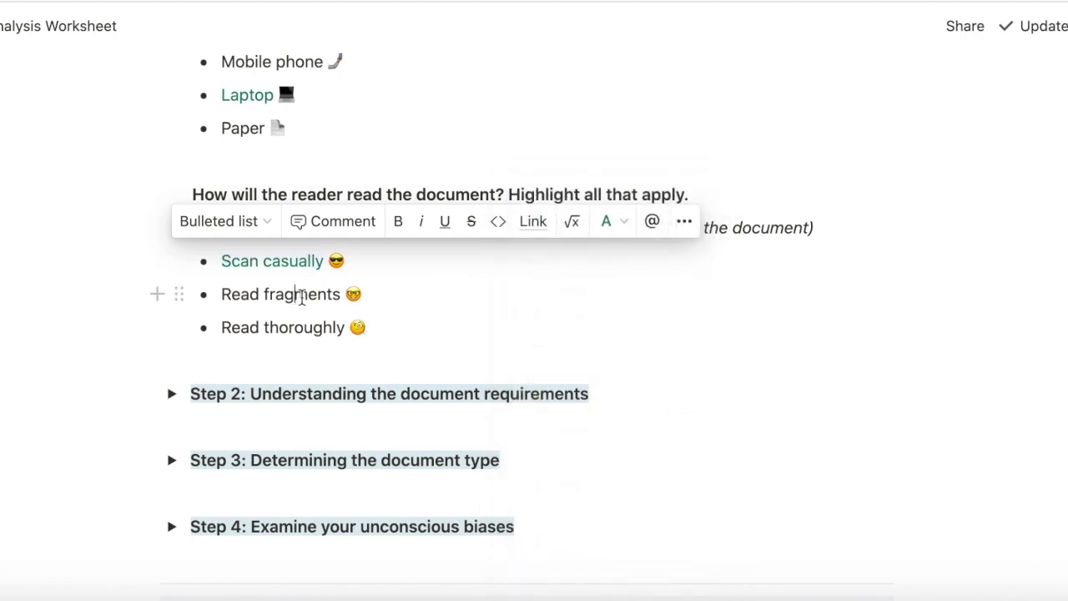
{"action": "left_click_drag", "start_coordinate": [340, 293], "coordinate": [223, 294]}
{"action": "left_click", "coordinate": [605, 254]}
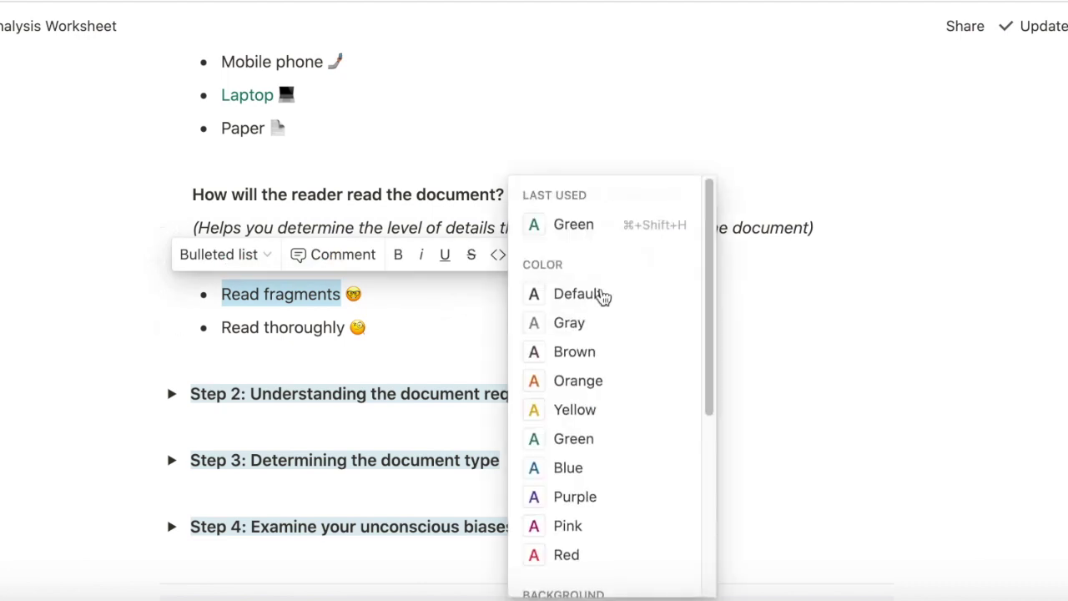
{"action": "left_click", "coordinate": [573, 438]}
{"action": "left_click", "coordinate": [230, 329]}
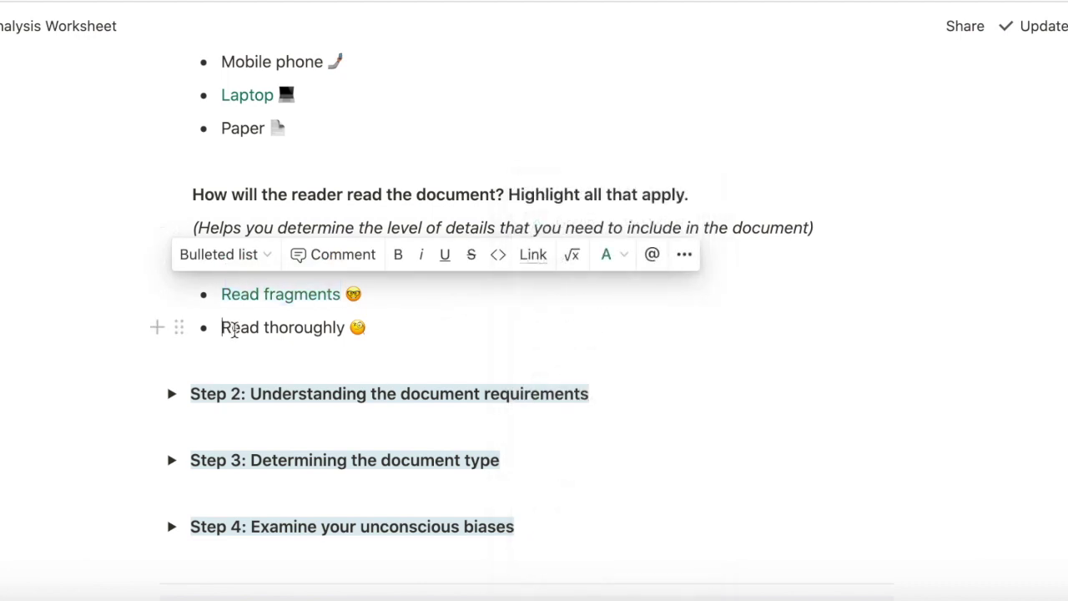
{"action": "left_click_drag", "start_coordinate": [234, 329], "coordinate": [342, 325]}
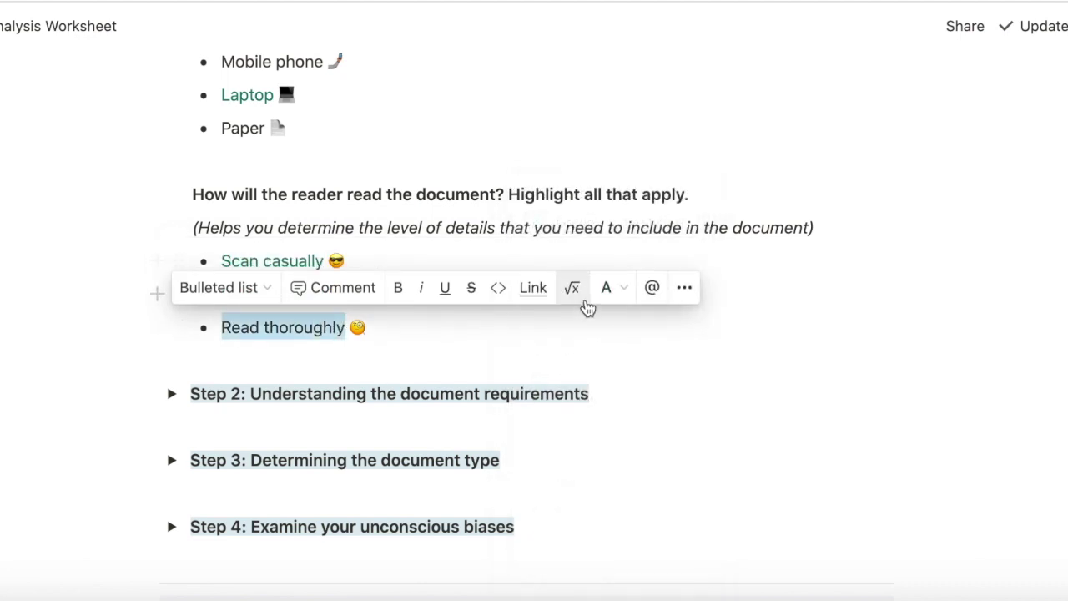
{"action": "left_click", "coordinate": [613, 292]}
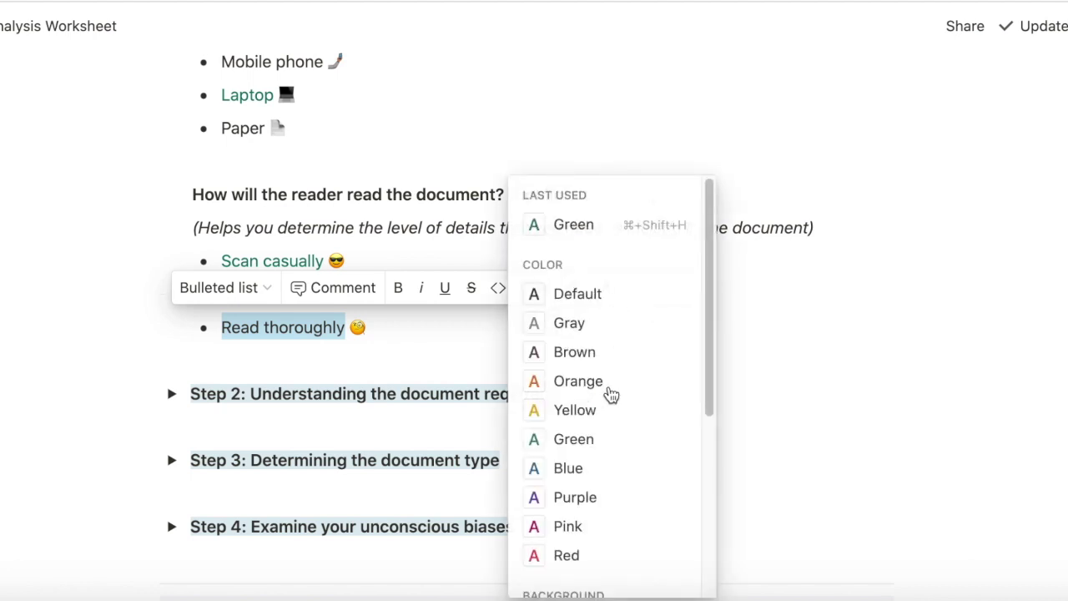
{"action": "left_click", "coordinate": [608, 443]}
{"action": "left_click", "coordinate": [600, 470]}
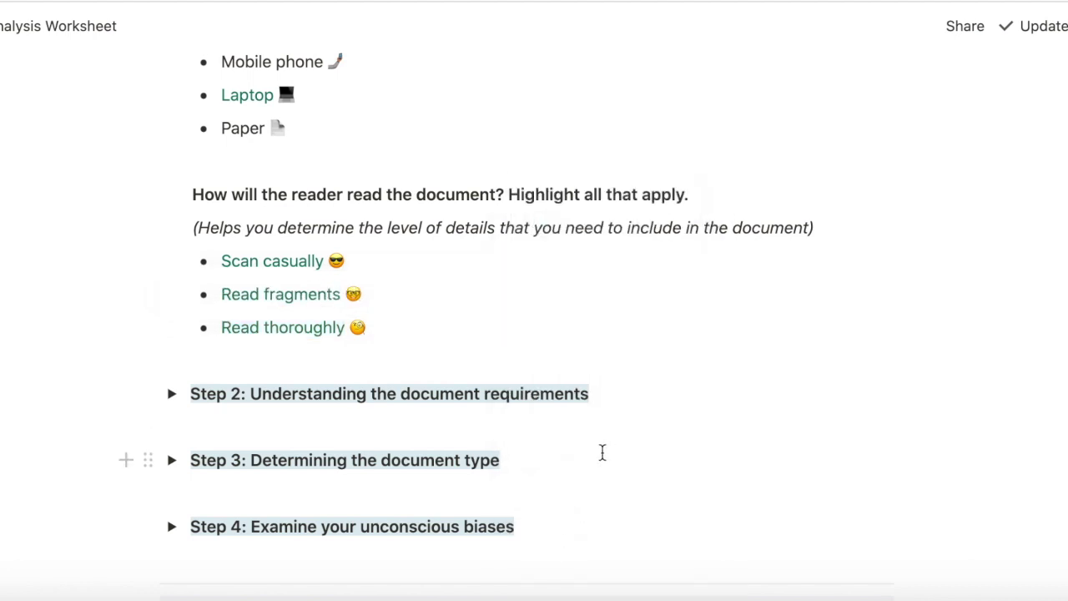
{"action": "scroll", "coordinate": [572, 319], "scroll_direction": "up", "scroll_amount": 15}
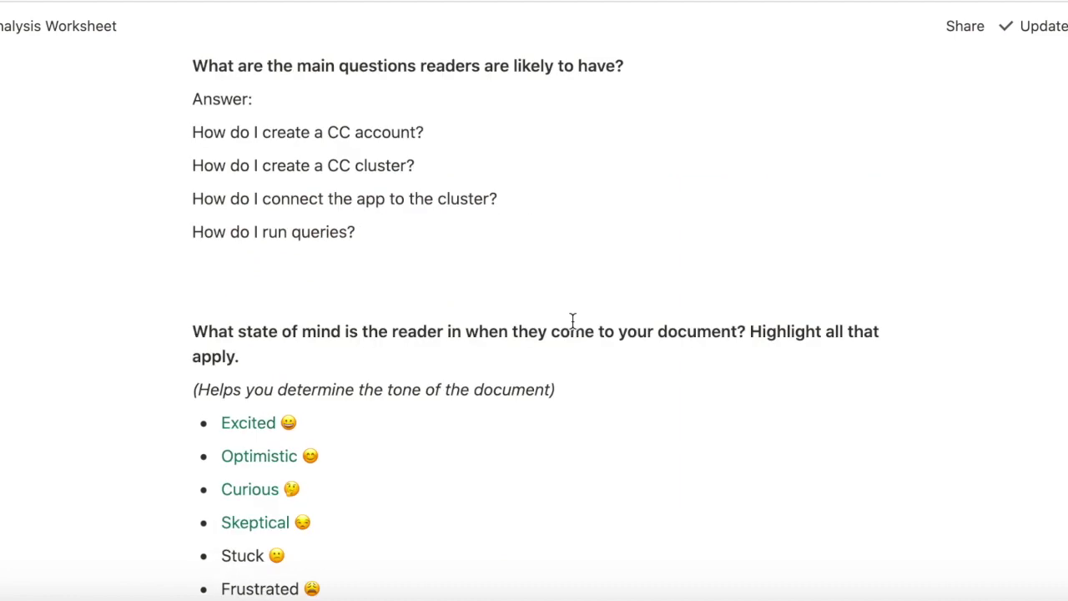
{"action": "scroll", "coordinate": [572, 320], "scroll_direction": "up", "scroll_amount": 10}
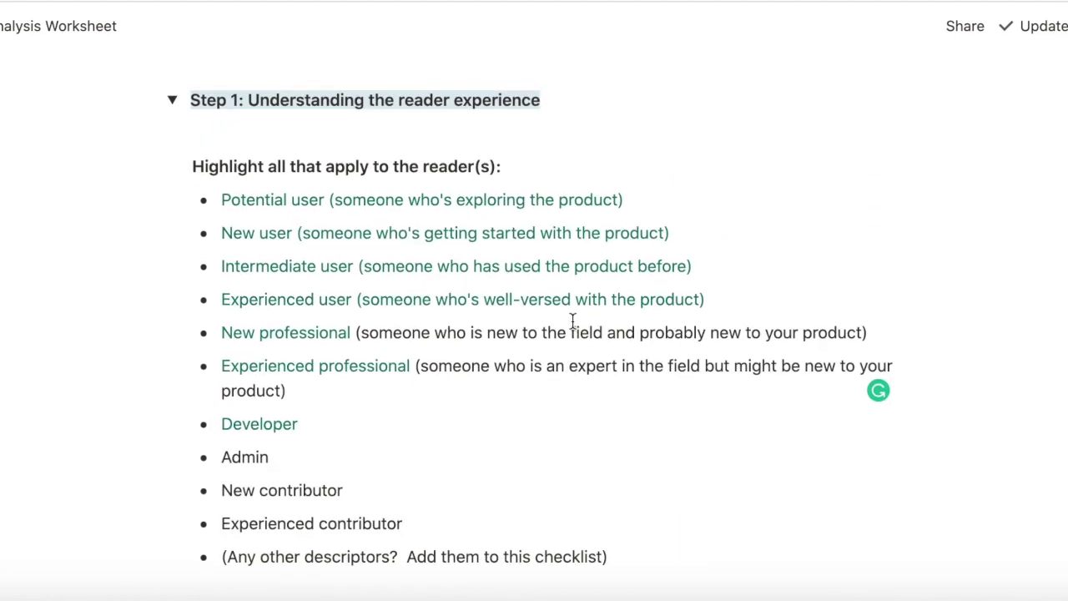
{"action": "scroll", "coordinate": [563, 472], "scroll_direction": "down", "scroll_amount": 20}
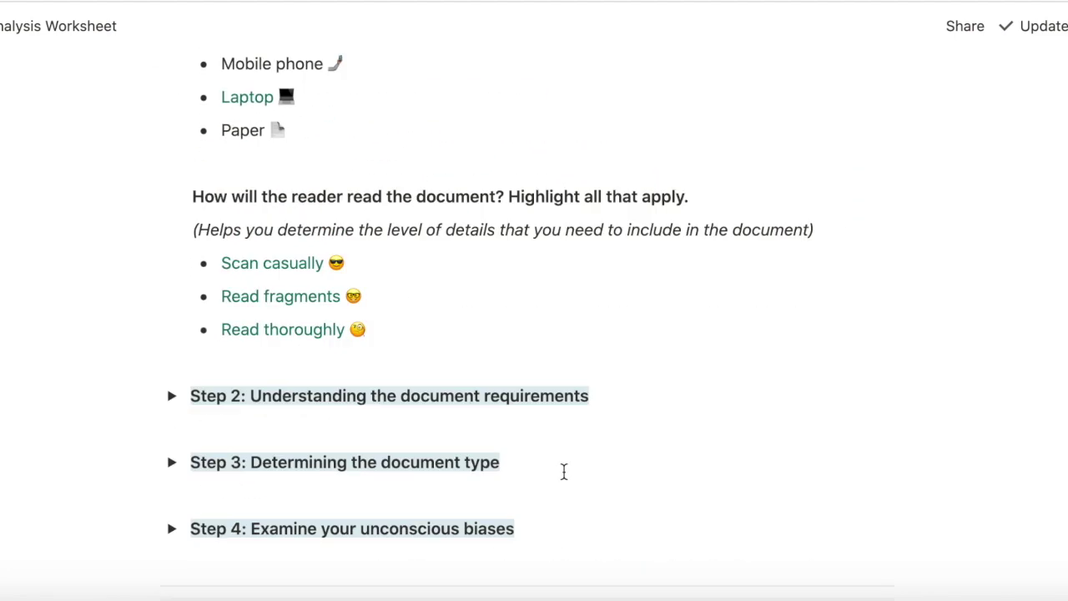
{"action": "scroll", "coordinate": [563, 471], "scroll_direction": "down", "scroll_amount": 1}
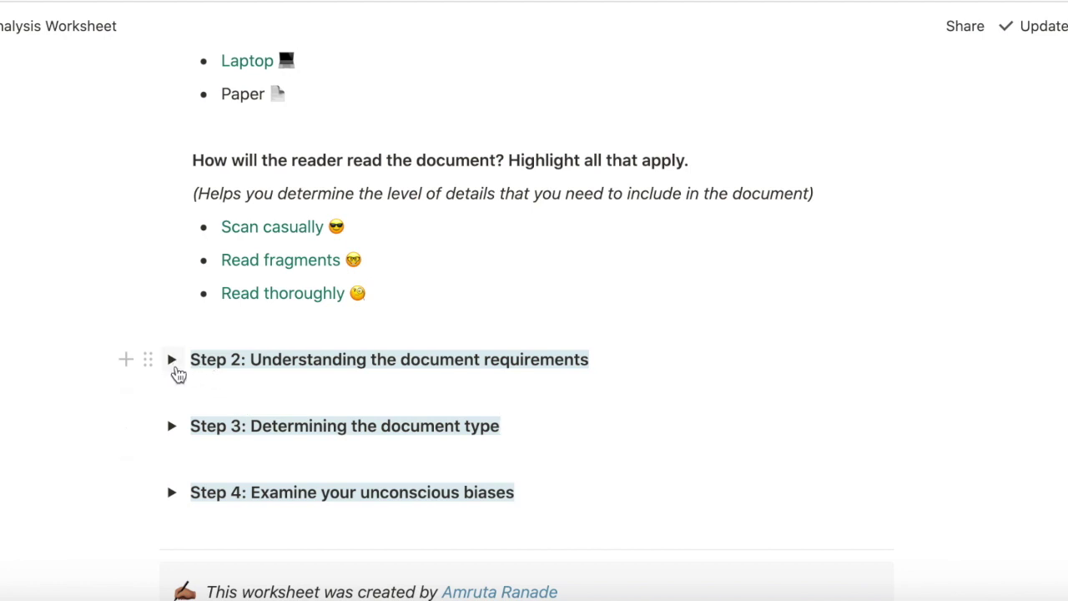
- Expand Step 2 and make Learn something new green
{"action": "left_click", "coordinate": [173, 360]}
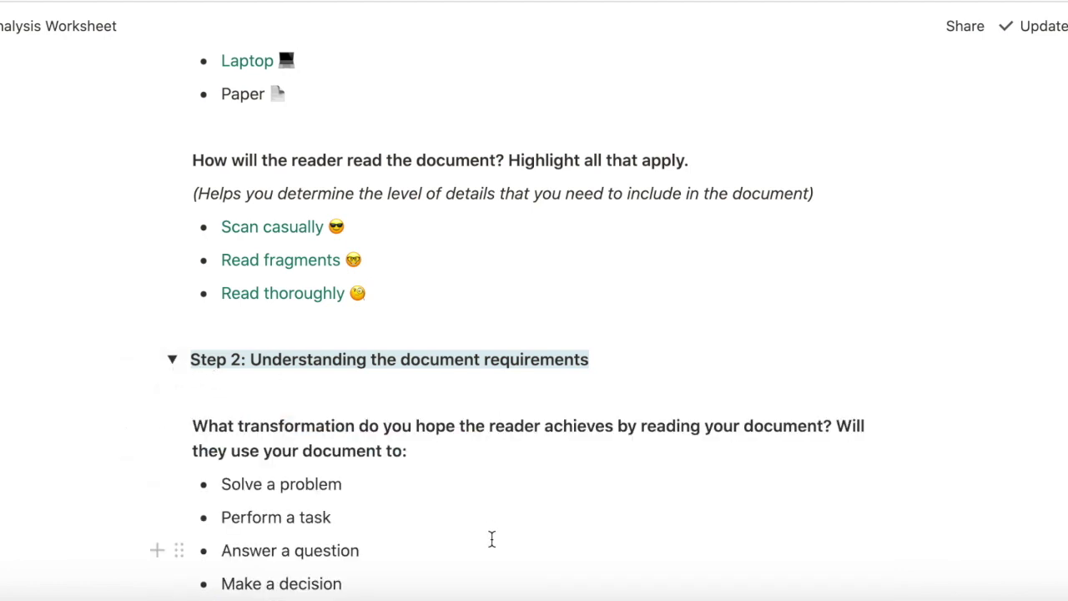
{"action": "scroll", "coordinate": [491, 538], "scroll_direction": "down", "scroll_amount": 4}
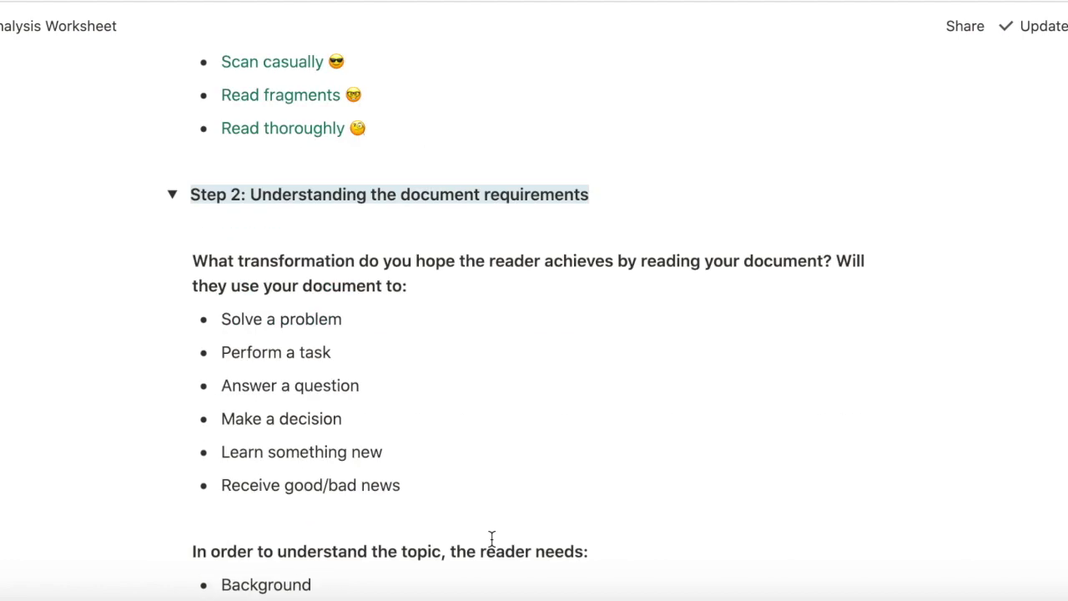
{"action": "scroll", "coordinate": [491, 538], "scroll_direction": "down", "scroll_amount": 2}
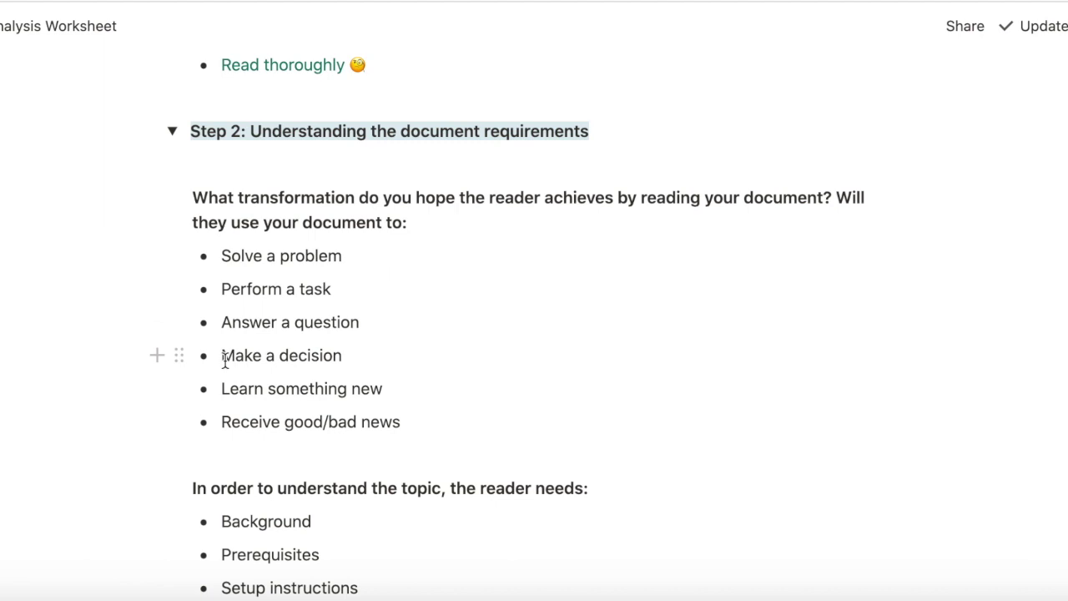
{"action": "left_click_drag", "start_coordinate": [221, 389], "coordinate": [413, 390]}
{"action": "left_click", "coordinate": [615, 353]}
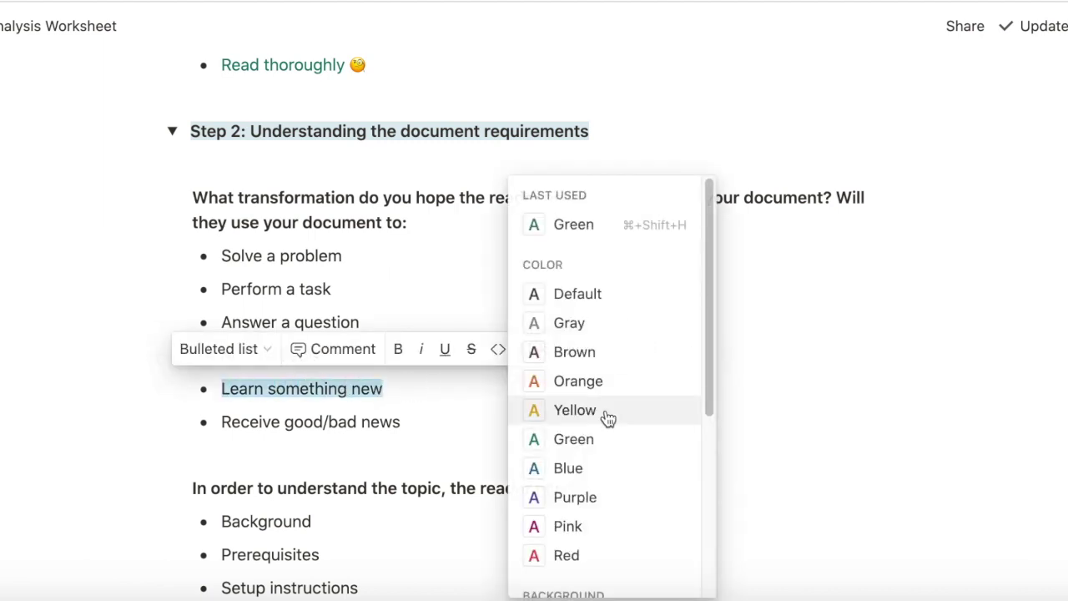
{"action": "left_click", "coordinate": [603, 439]}
{"action": "left_click", "coordinate": [424, 427]}
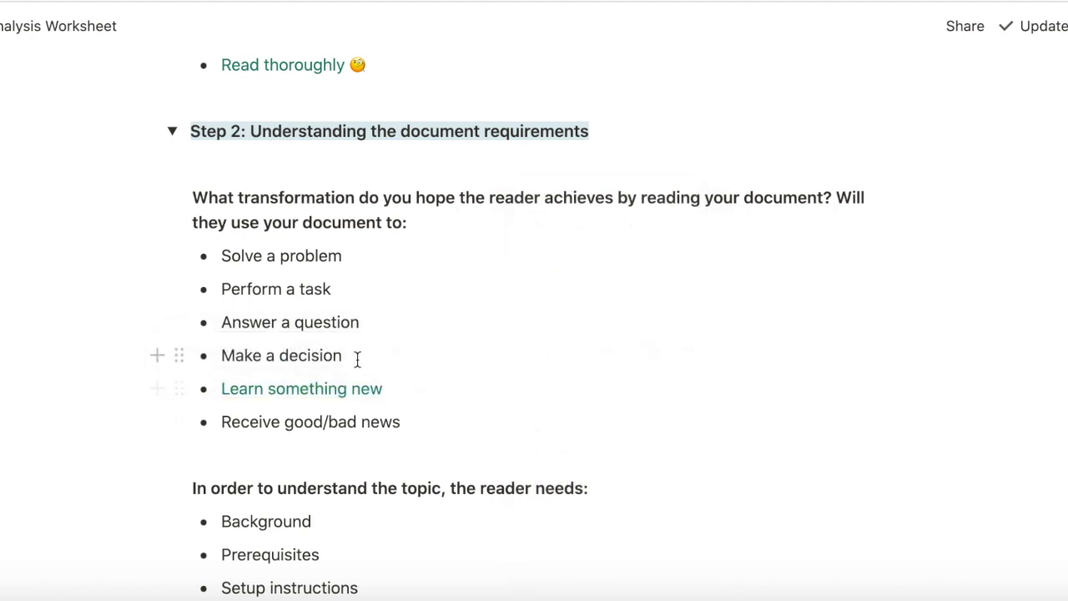
- Color Make a decision and Perform a task green in Step 2
{"action": "left_click_drag", "start_coordinate": [355, 358], "coordinate": [222, 357]}
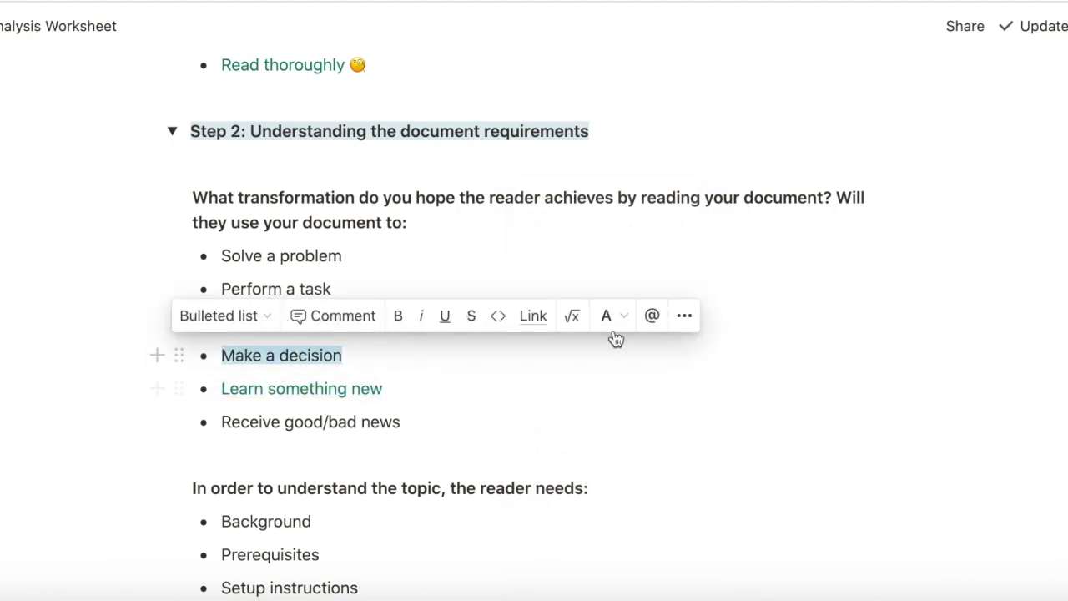
{"action": "left_click", "coordinate": [615, 319]}
{"action": "left_click", "coordinate": [610, 439]}
{"action": "left_click", "coordinate": [458, 414]}
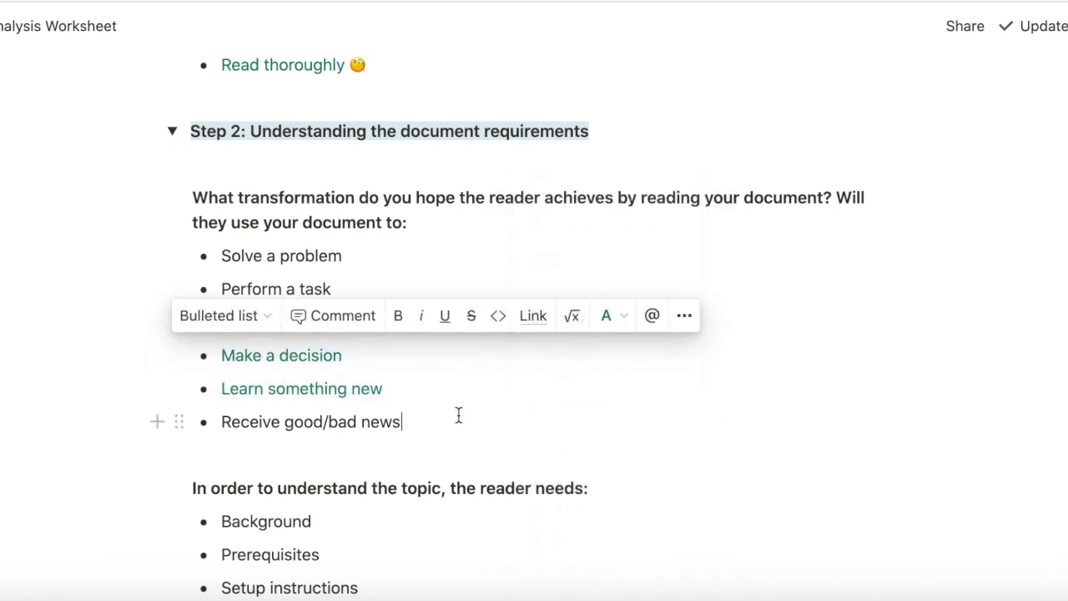
{"action": "left_click_drag", "start_coordinate": [220, 292], "coordinate": [333, 289]}
{"action": "left_click", "coordinate": [621, 254]}
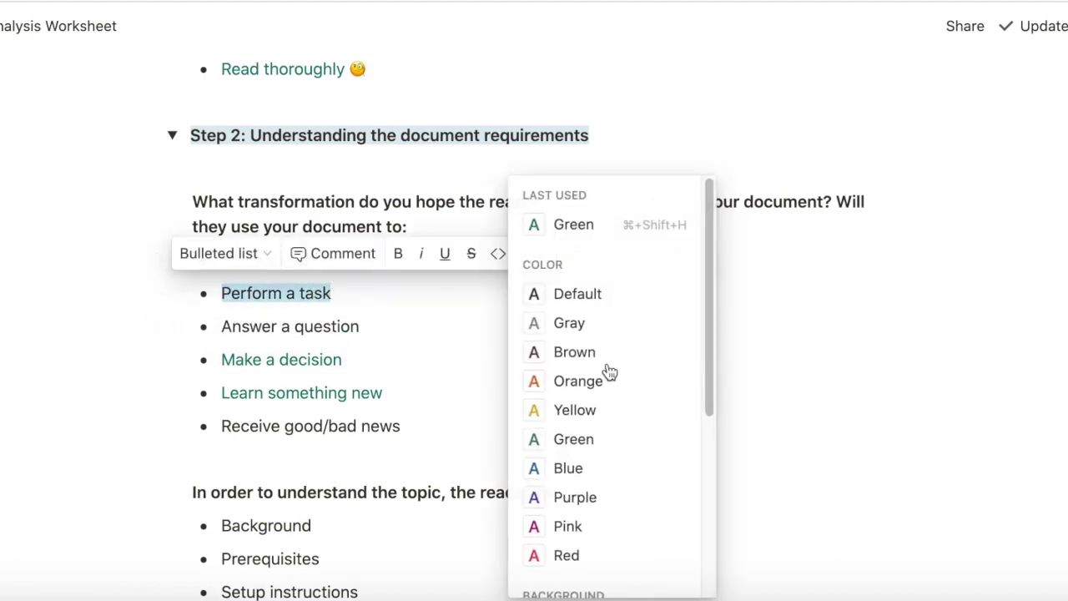
{"action": "left_click", "coordinate": [598, 440]}
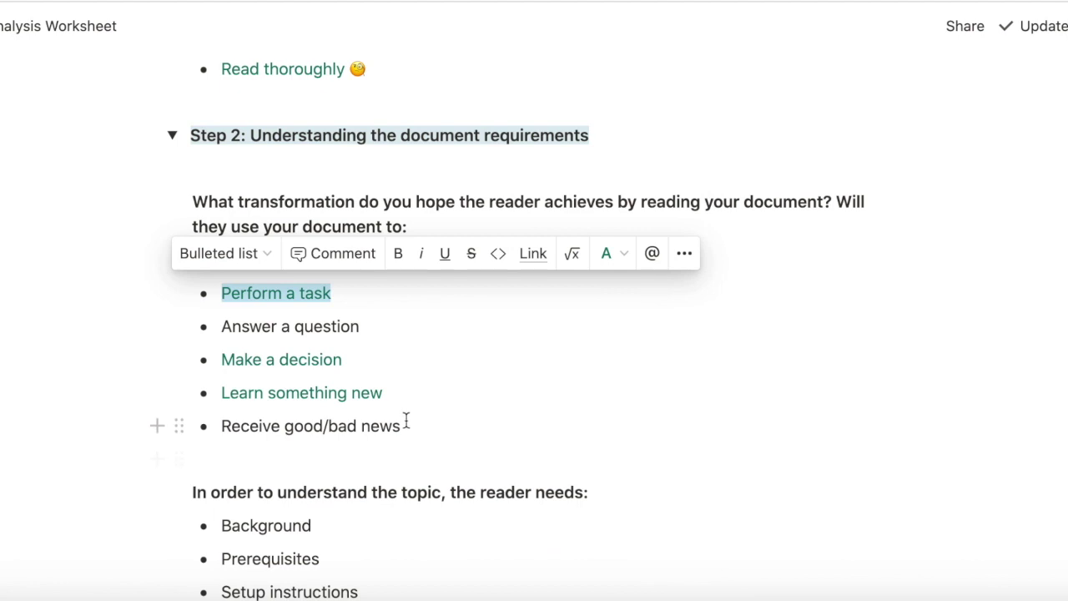
{"action": "left_click", "coordinate": [417, 392]}
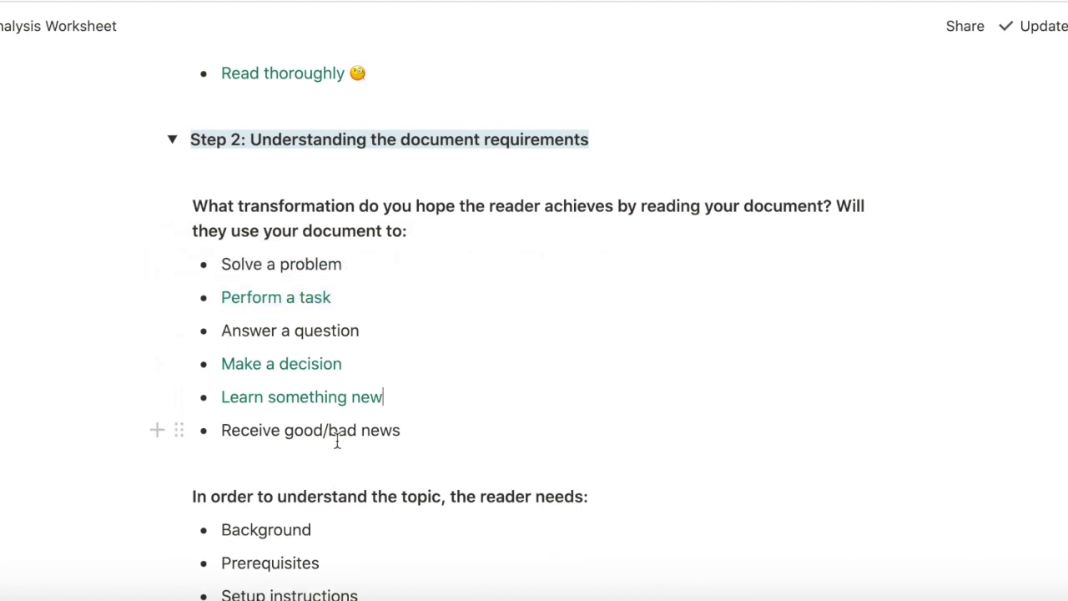
- Turn the Prerequisites and Examples options green
{"action": "scroll", "coordinate": [337, 441], "scroll_direction": "down", "scroll_amount": 3}
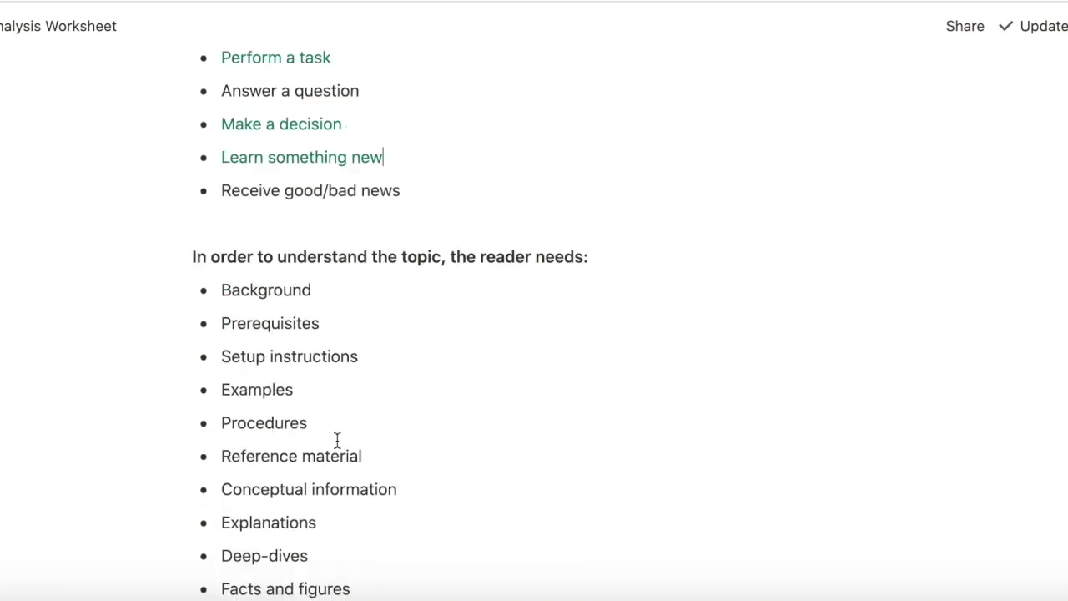
{"action": "scroll", "coordinate": [337, 440], "scroll_direction": "down", "scroll_amount": 2}
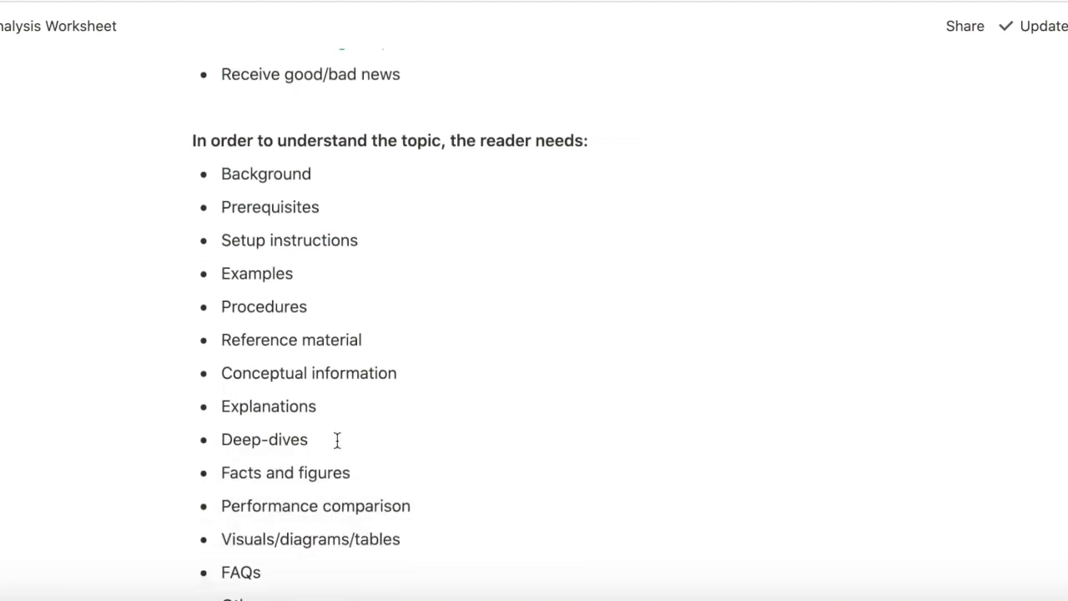
{"action": "double_click", "coordinate": [270, 207]}
{"action": "left_click", "coordinate": [630, 171]}
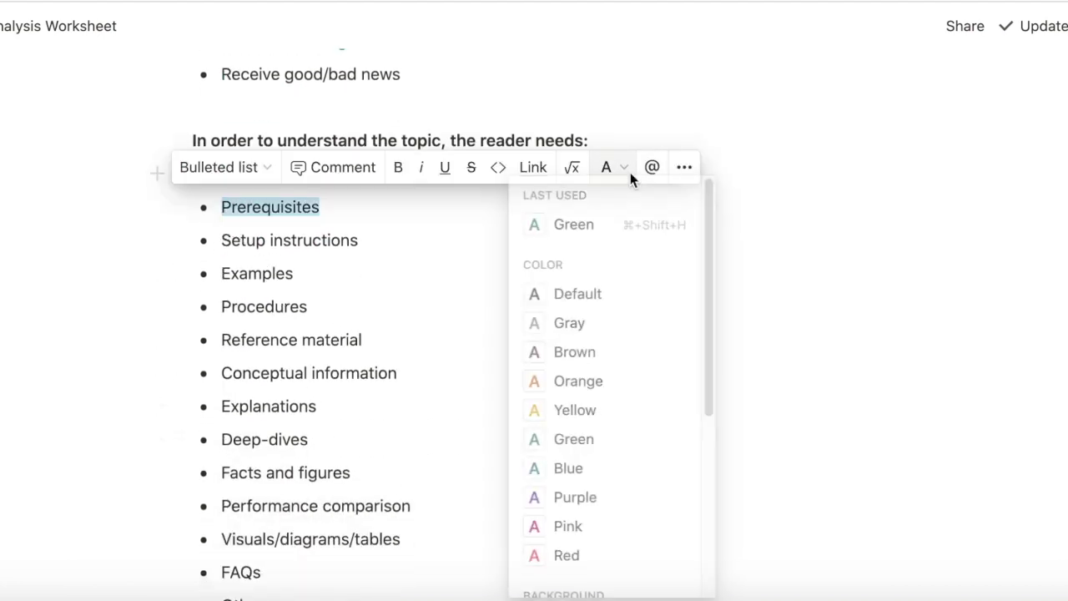
{"action": "left_click", "coordinate": [599, 441]}
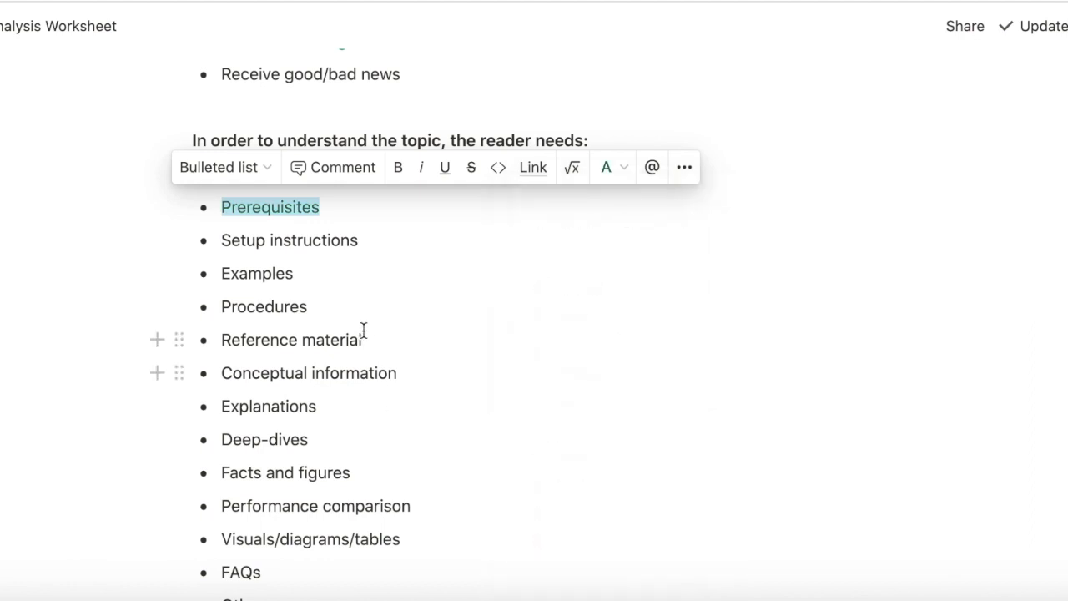
{"action": "double_click", "coordinate": [257, 273]}
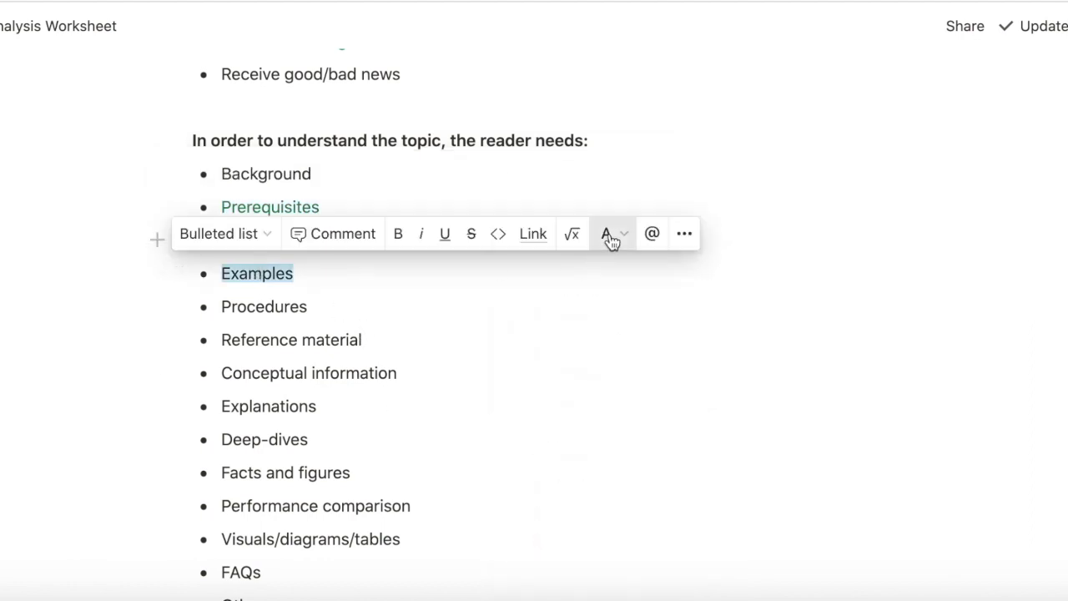
{"action": "left_click", "coordinate": [611, 237]}
{"action": "left_click", "coordinate": [584, 458]}
{"action": "double_click", "coordinate": [286, 307]}
{"action": "scroll", "coordinate": [175, 299], "scroll_direction": "down", "scroll_amount": 5}
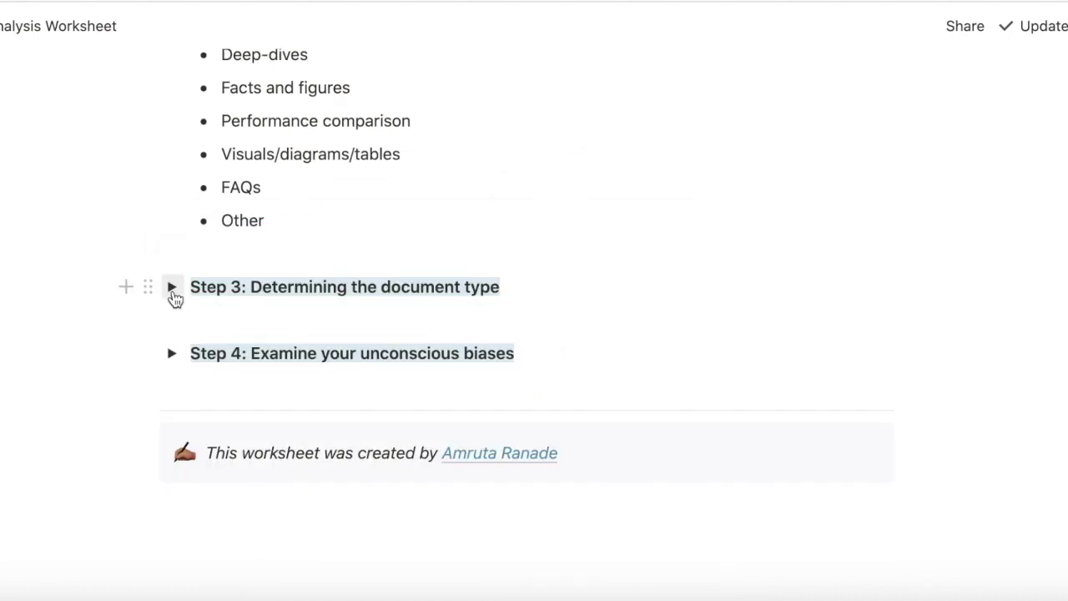
- Expand the Step 3 section
{"action": "left_click", "coordinate": [172, 288]}
{"action": "scroll", "coordinate": [508, 477], "scroll_direction": "down", "scroll_amount": 2}
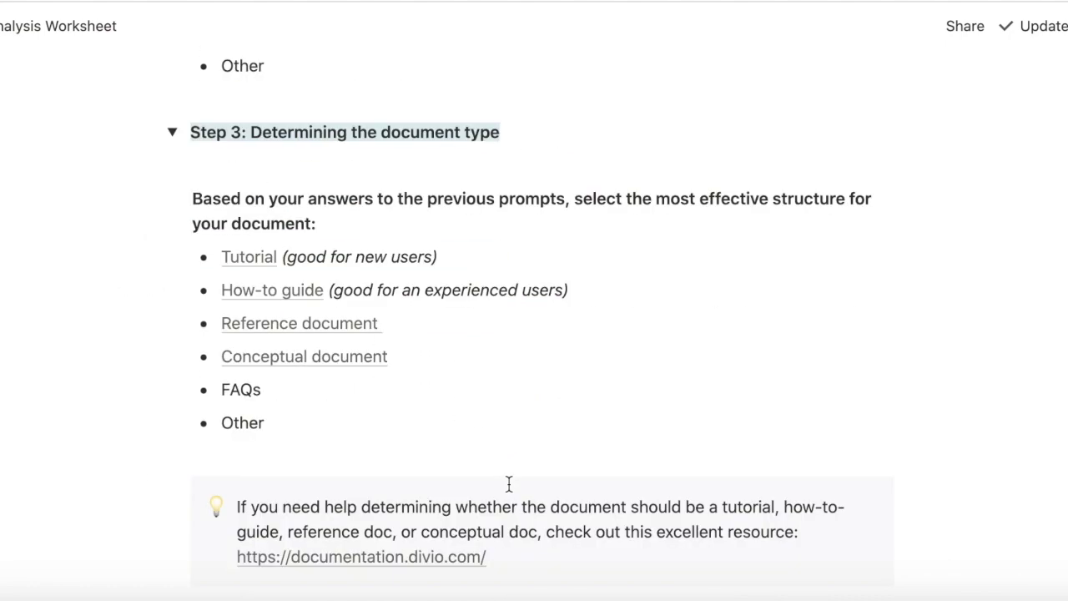
{"action": "scroll", "coordinate": [508, 484], "scroll_direction": "up", "scroll_amount": 8}
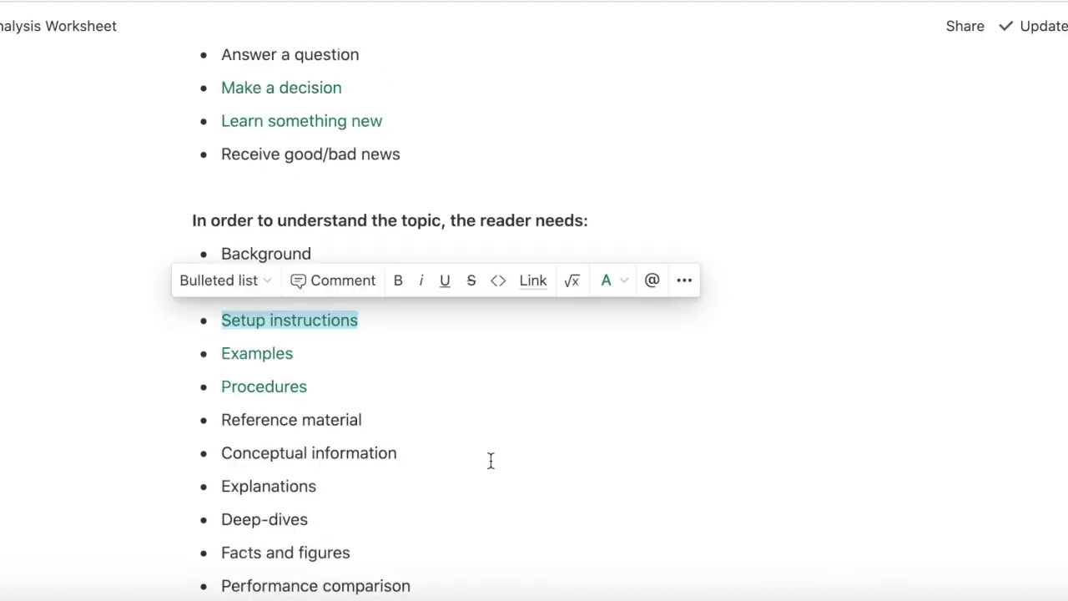
{"action": "scroll", "coordinate": [492, 463], "scroll_direction": "up", "scroll_amount": 5}
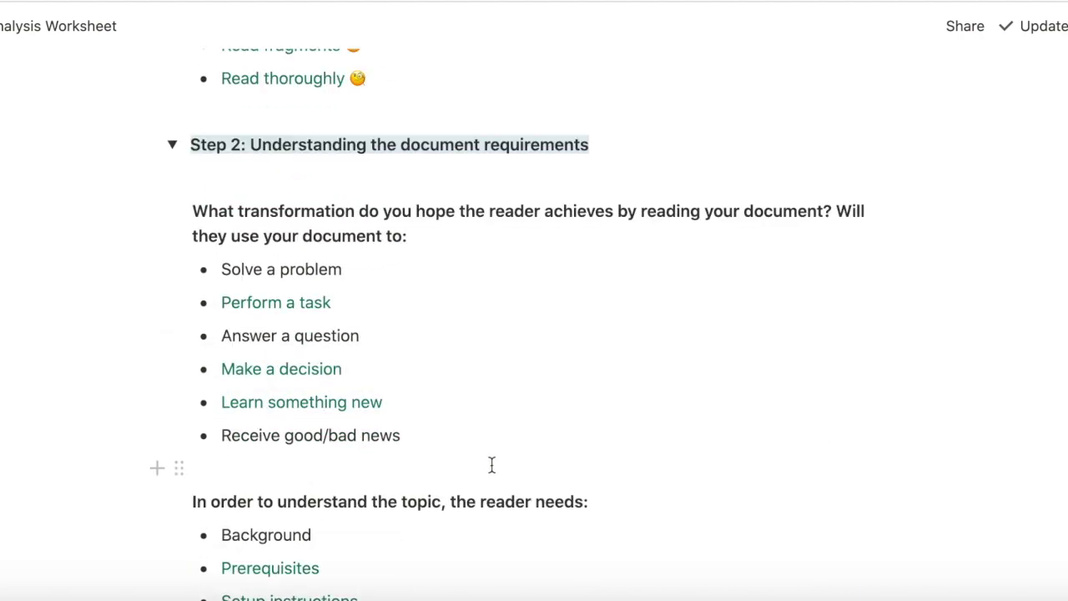
{"action": "scroll", "coordinate": [491, 465], "scroll_direction": "down", "scroll_amount": 4}
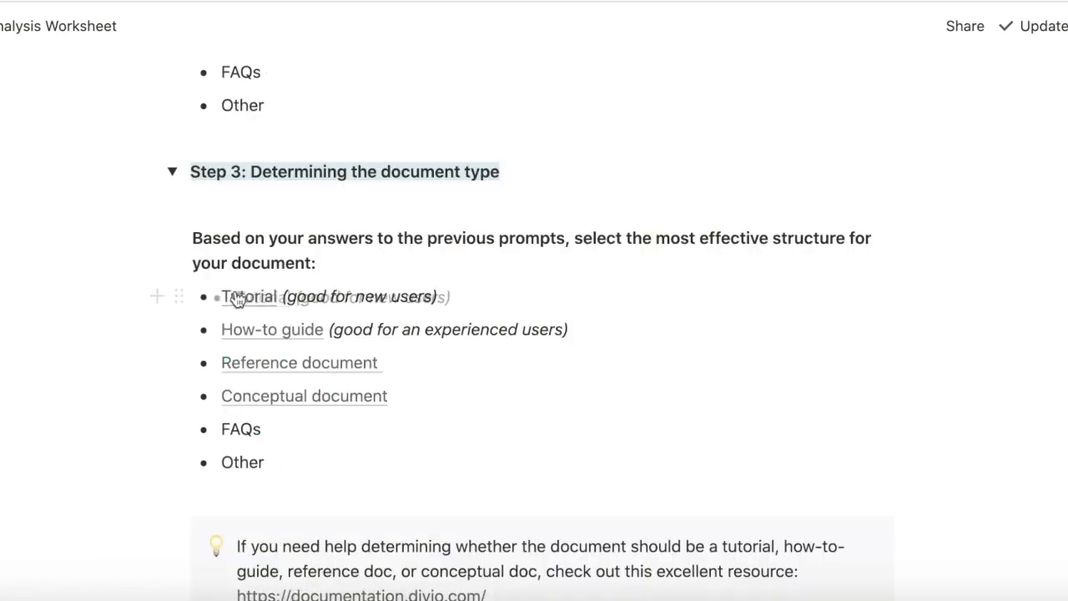
- Make the whole Tutorial line in Step 3 green
{"action": "left_click_drag", "start_coordinate": [460, 300], "coordinate": [209, 297]}
{"action": "left_click_drag", "start_coordinate": [495, 293], "coordinate": [219, 300]}
{"action": "left_click", "coordinate": [618, 265]}
{"action": "left_click", "coordinate": [601, 439]}
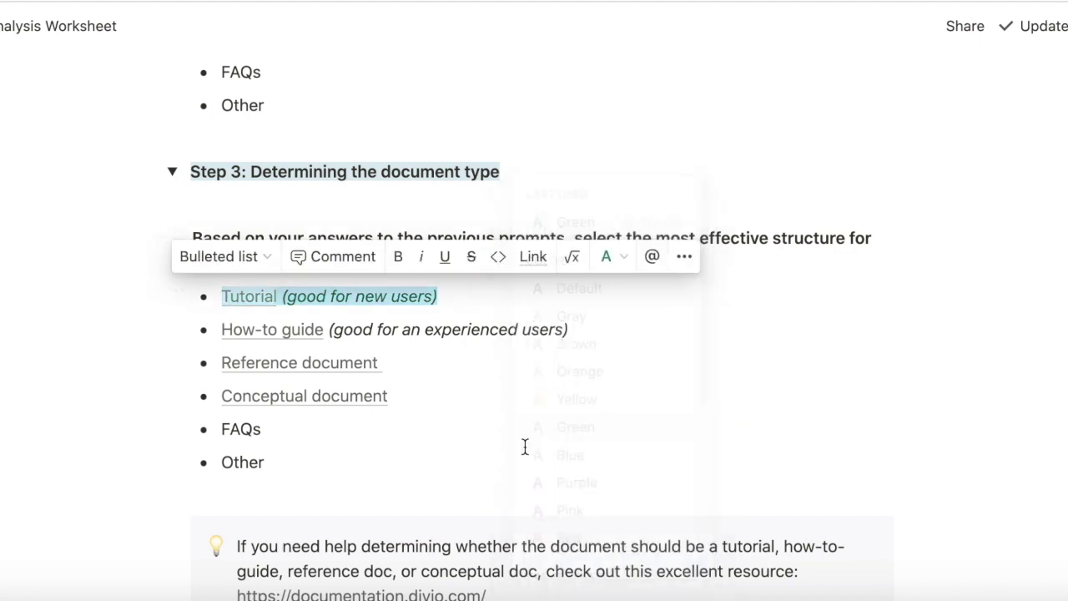
{"action": "scroll", "coordinate": [453, 450], "scroll_direction": "down", "scroll_amount": 3}
{"action": "scroll", "coordinate": [453, 451], "scroll_direction": "down", "scroll_amount": 3}
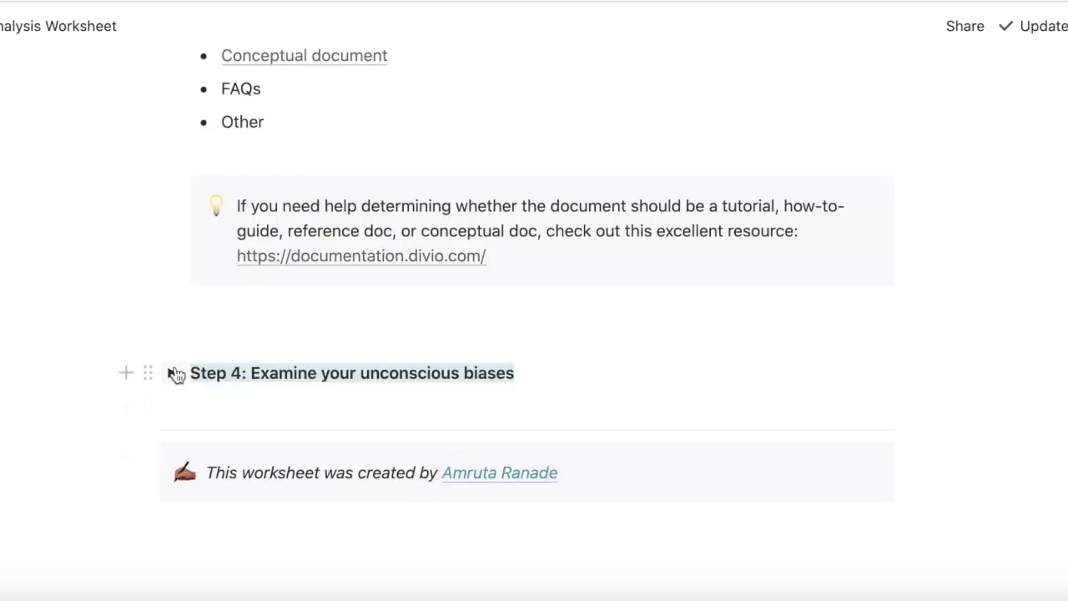
- Expand Step 4 to show its note on examining unconscious biases
{"action": "left_click", "coordinate": [173, 372]}
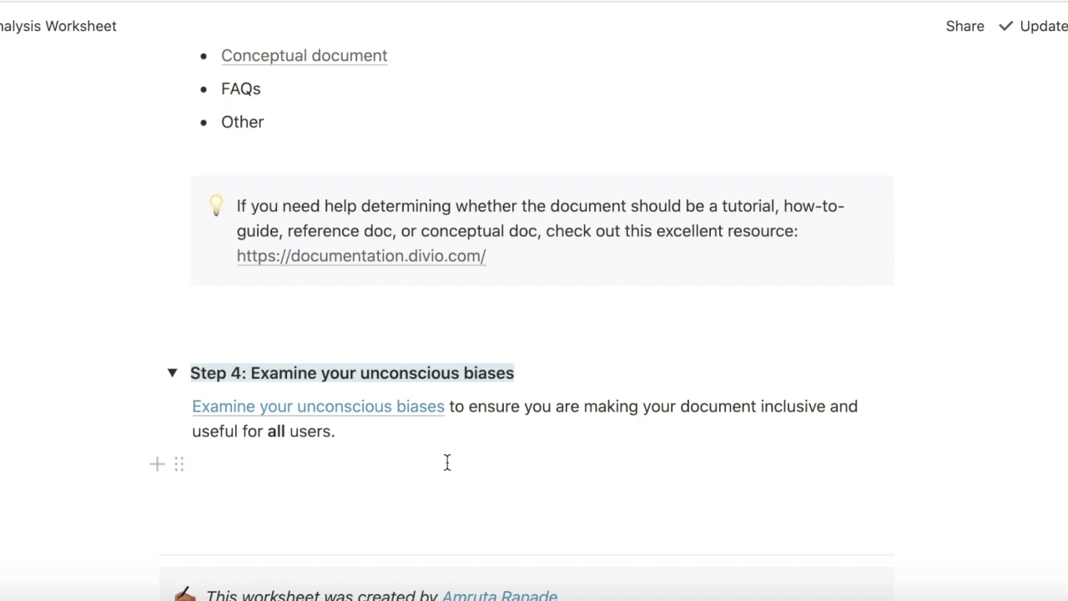